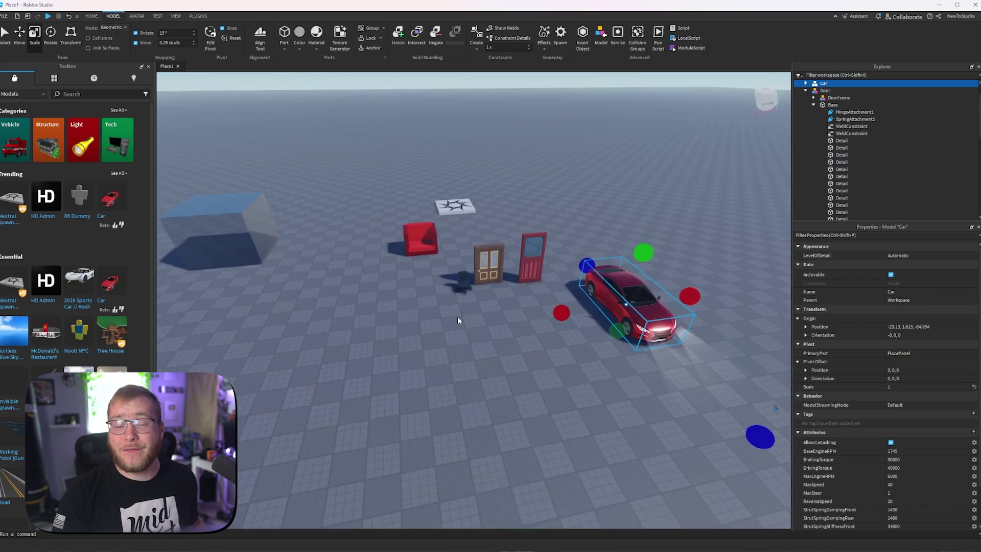
Select and delete the car, both doors, the red chair and the large block, leaving only the spawn location and baseplate.
key("s")
scroll(465, 348, "up", 3)
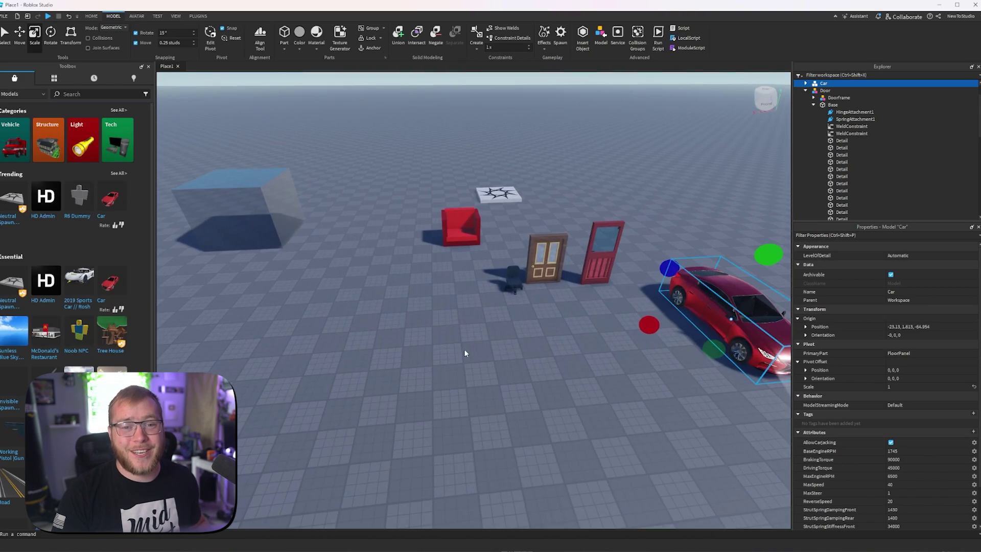
scroll(465, 348, "down", 3)
left_click(510, 367)
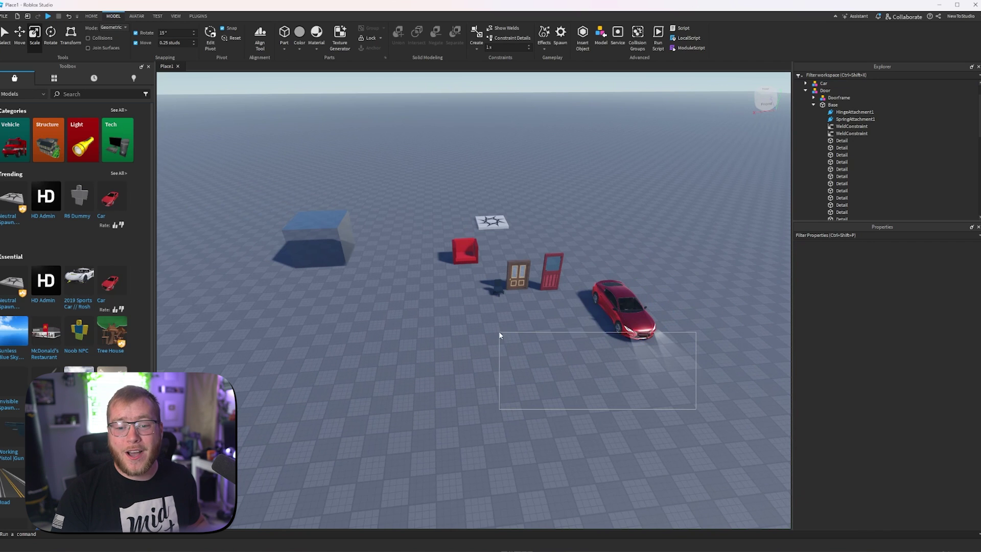
left_click_drag(500, 335, 543, 236)
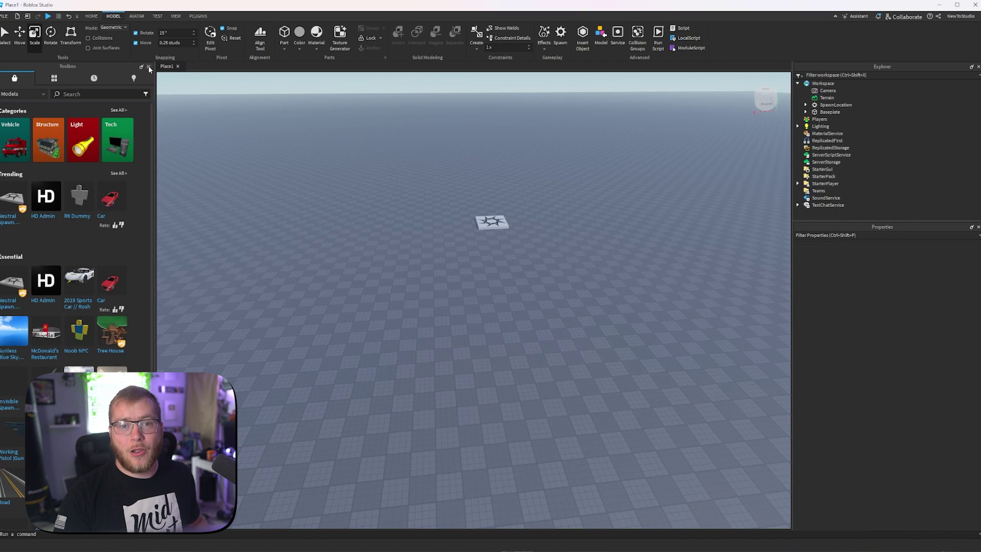
Close the Toolbox and open the Terrain Editor.
left_click(149, 67)
right_click_drag(375, 286, 373, 287)
left_click(92, 16)
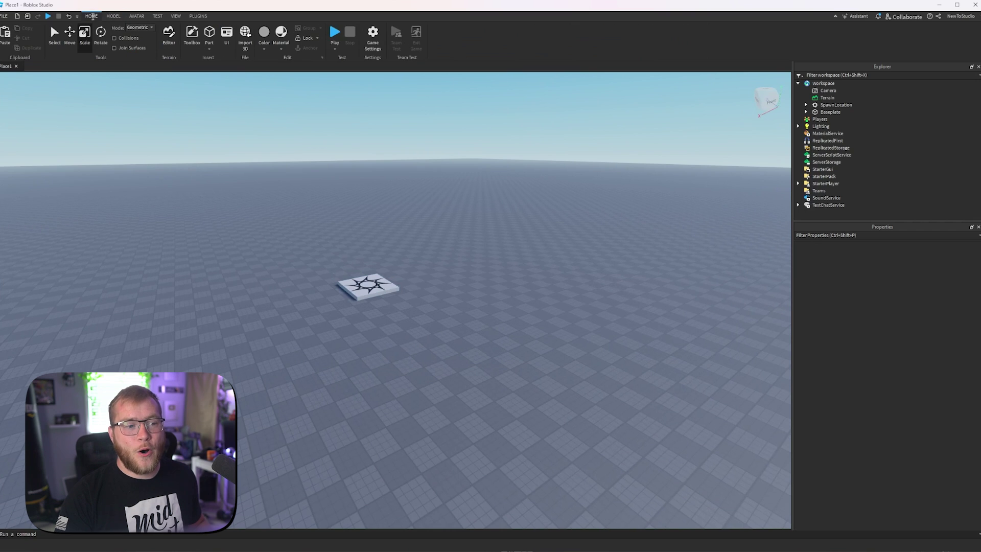
left_click(169, 37)
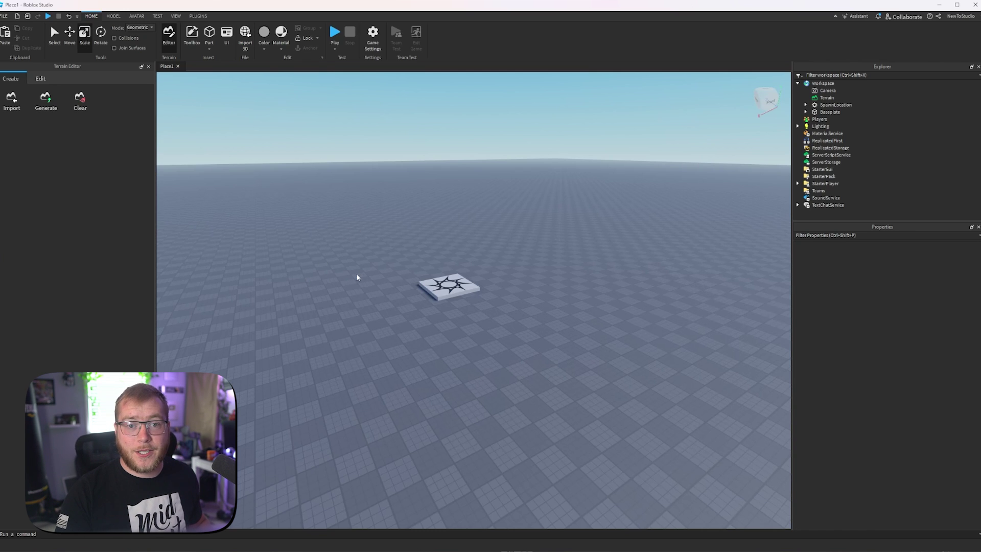
Start the terrain Generate tool and stretch its region along Z to 140.
right_click_drag(351, 275, 351, 275)
key("w")
key("s")
key("a")
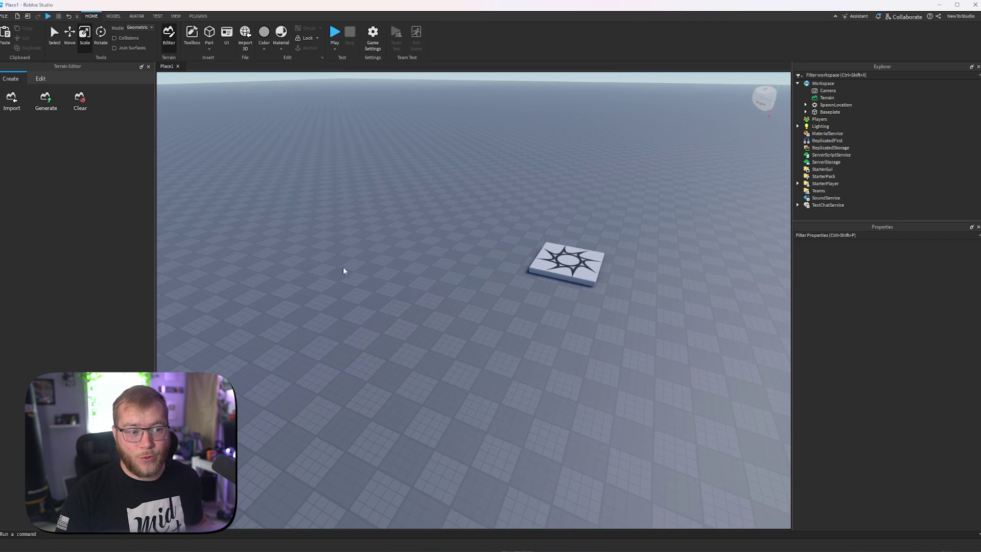
left_click(43, 100)
right_click_drag(507, 240, 507, 240)
key("s")
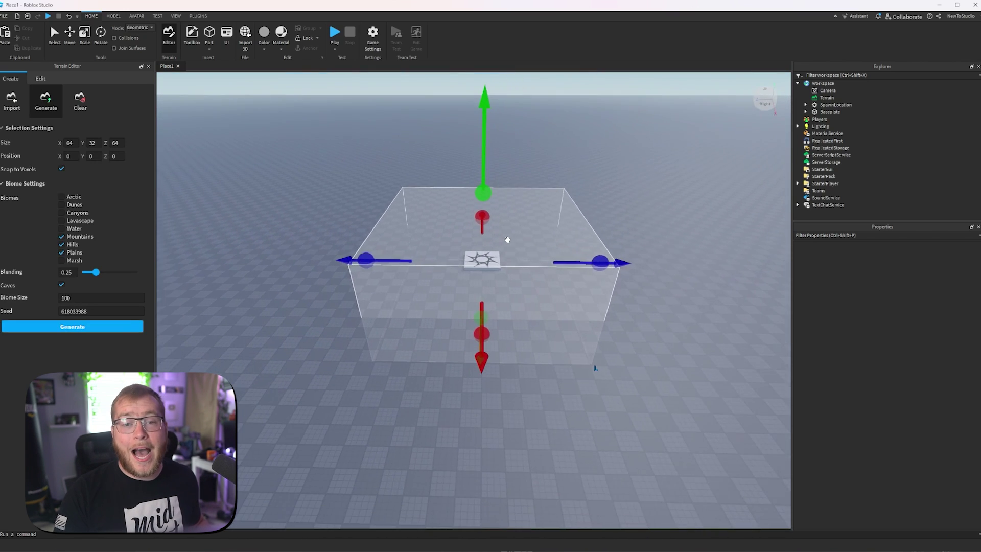
key("d")
key("s")
left_click_drag(563, 263, 784, 265)
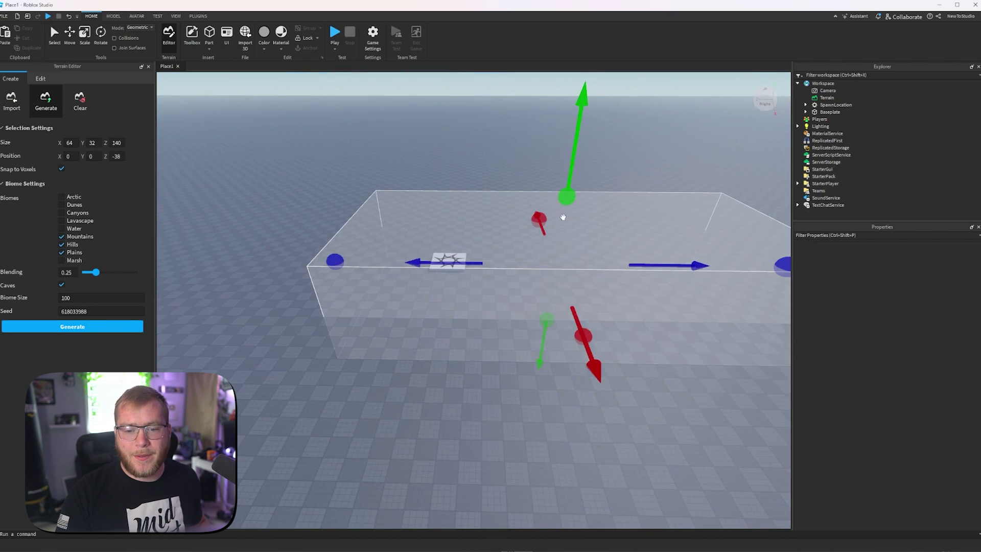
Flatten the generation region to a height of 24 and widen it to 308 along X and 288 along Z.
left_click_drag(566, 198, 562, 238)
right_click_drag(537, 294, 536, 293)
scroll(536, 293, "down", 4)
left_click_drag(472, 294, 240, 266)
left_click_drag(499, 263, 147, 197)
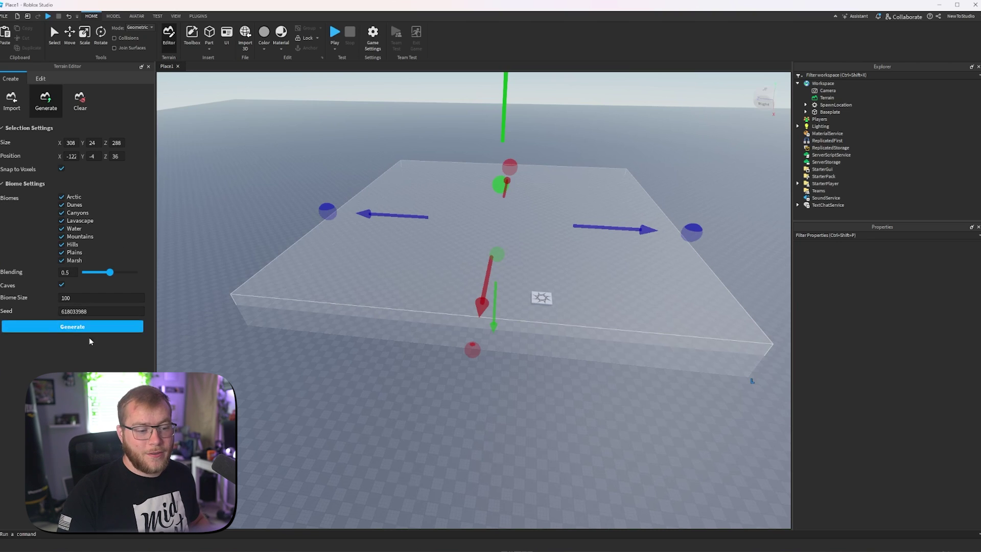
Generate the terrain with all biomes, caves and 0.5 blending, and delete the Baseplate to inspect the terrain.
left_click(73, 327)
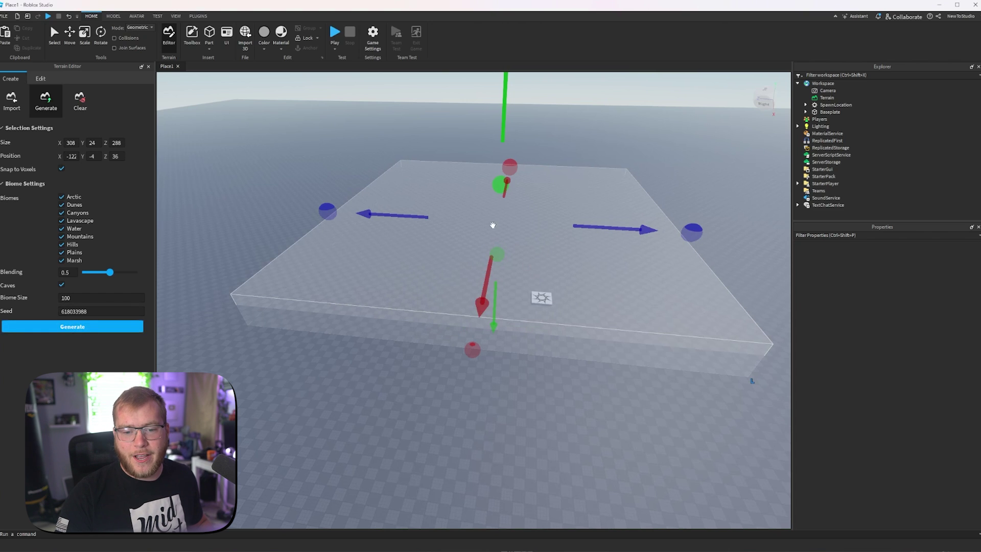
right_click_drag(493, 225, 521, 264)
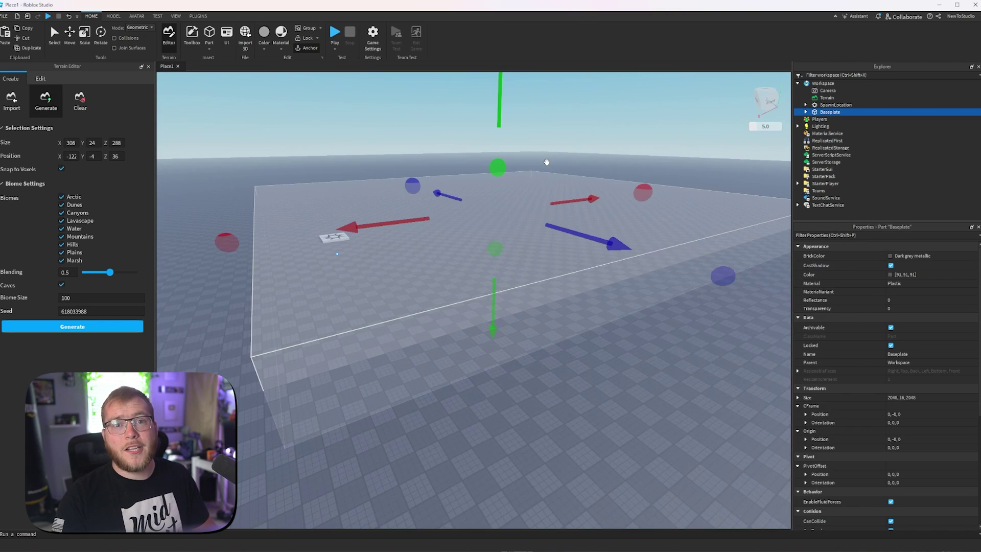
key("Delete")
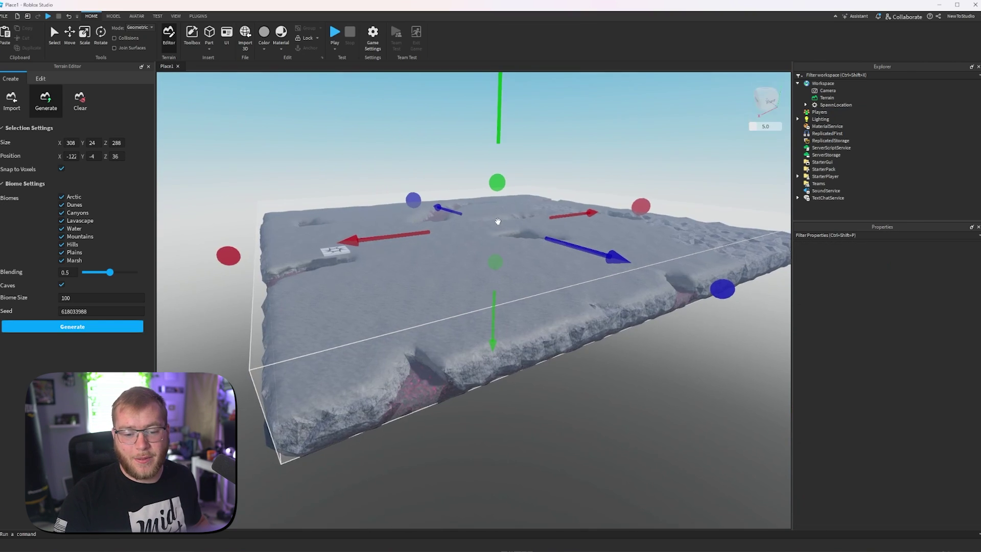
scroll(498, 221, "up", 5)
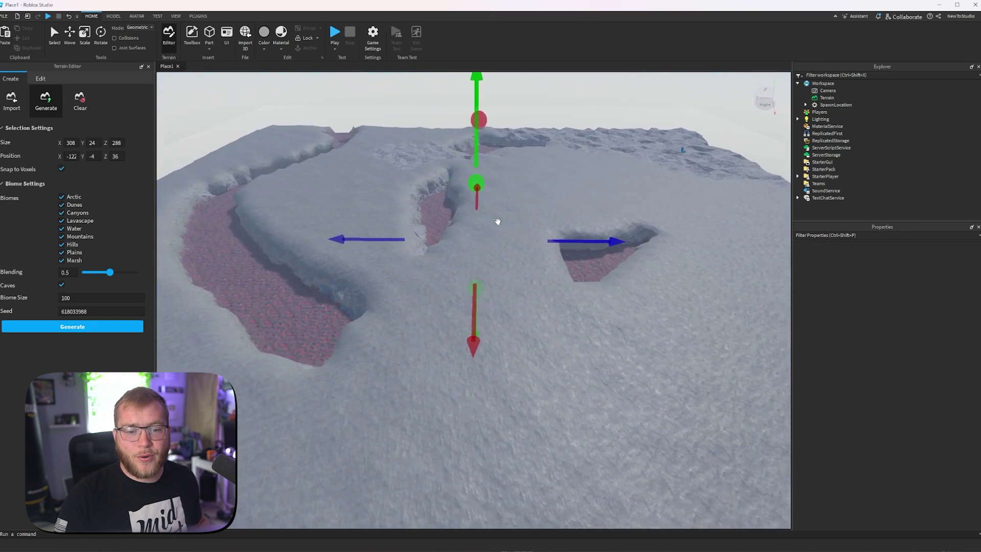
right_click_drag(498, 221, 502, 226)
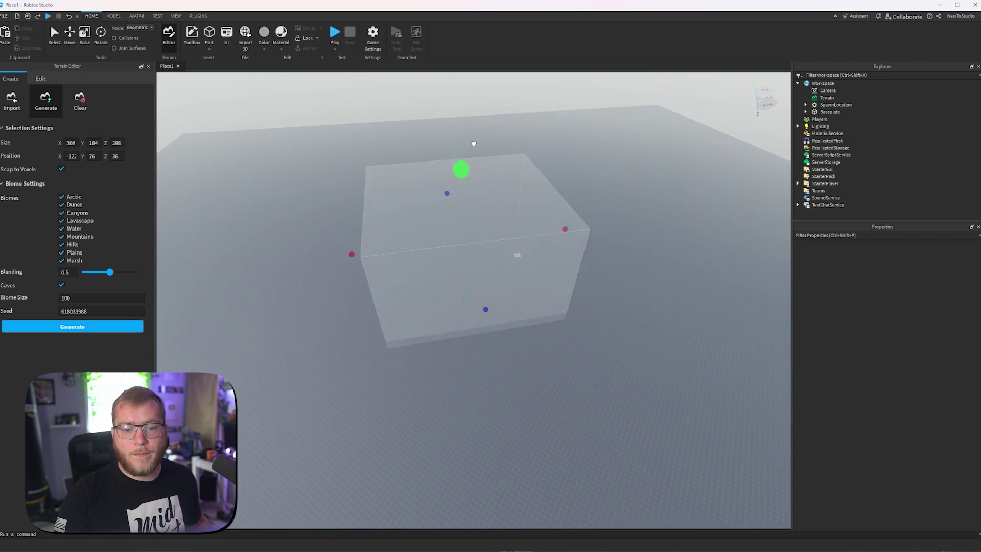
Enlarge the region far beyond the baseplate's middle with a height of 332, and generate terrain with all biomes and 0.5 blending.
left_click_drag(612, 208, 712, 190)
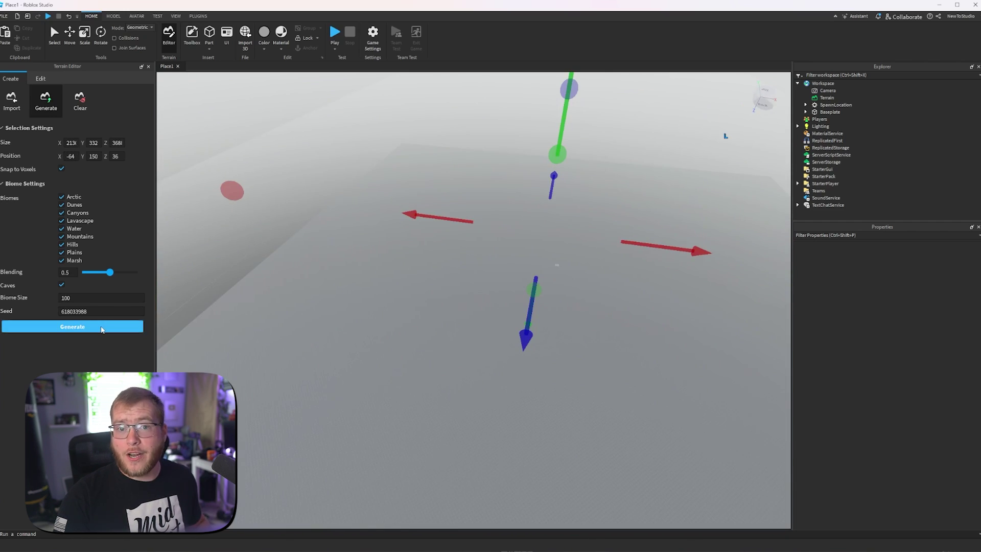
left_click(101, 330)
right_click_drag(295, 246, 296, 246)
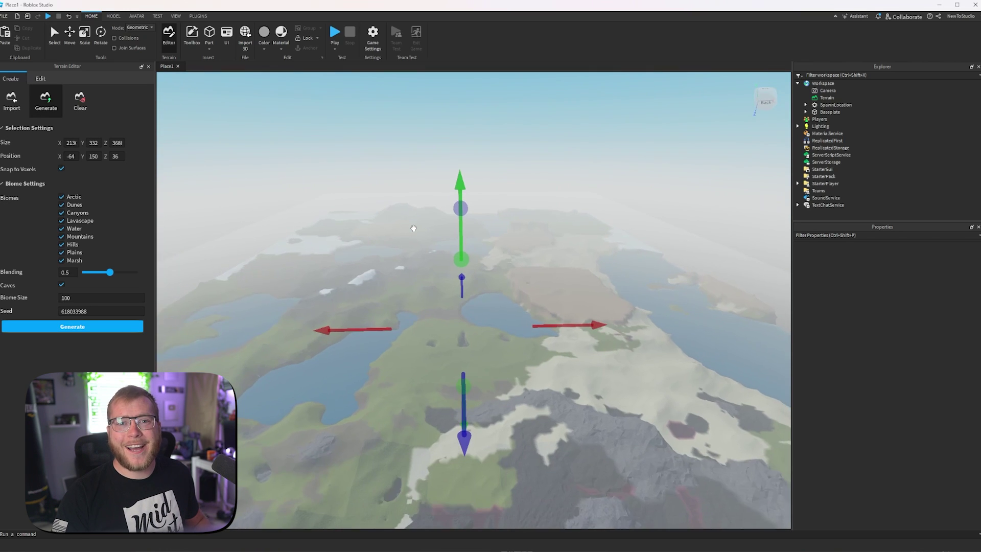
right_click_drag(415, 237, 415, 237)
Switch to the terrain editing tools and toggle the Select tool on and off to preview the selection region.
left_click(41, 78)
left_click(20, 102)
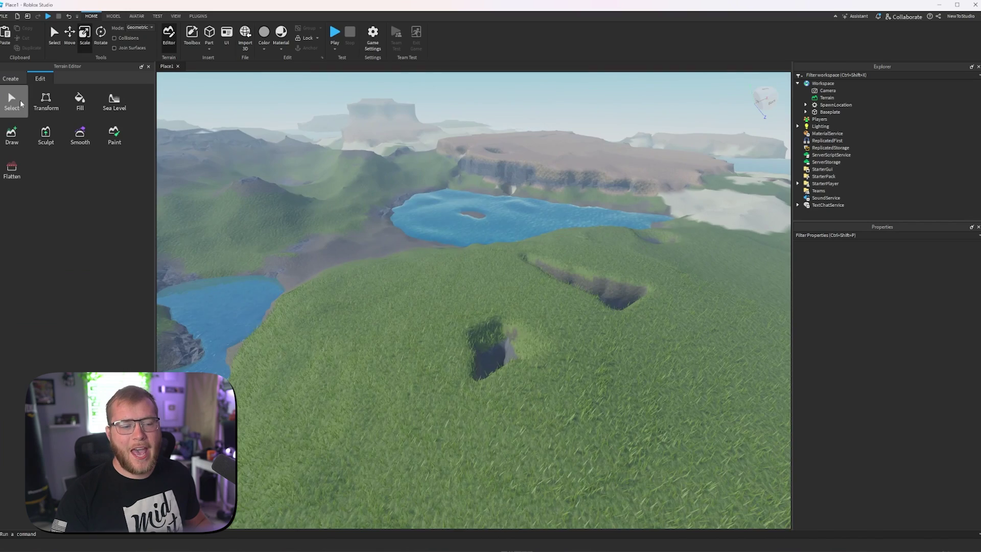
left_click(18, 103)
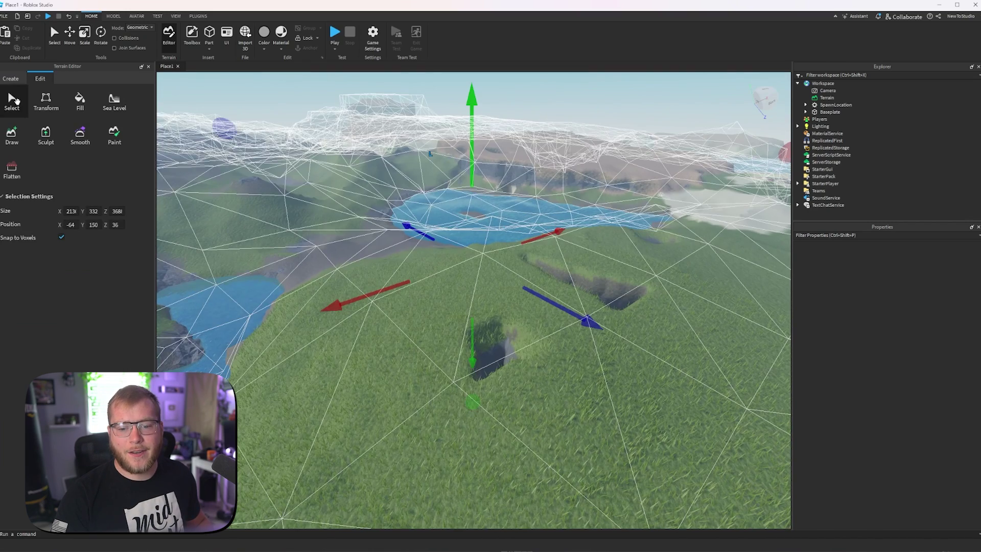
left_click(17, 101)
Enlarge the viewport by narrowing the Explorer, Properties and Terrain Editor panels.
right_click_drag(484, 212, 484, 213)
left_click_drag(792, 142, 841, 140)
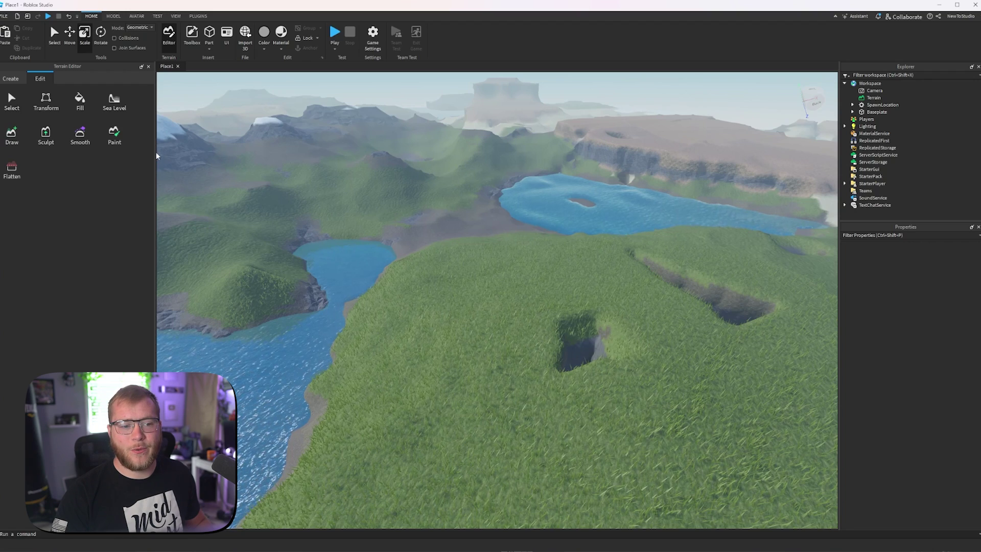
left_click_drag(154, 152, 73, 148)
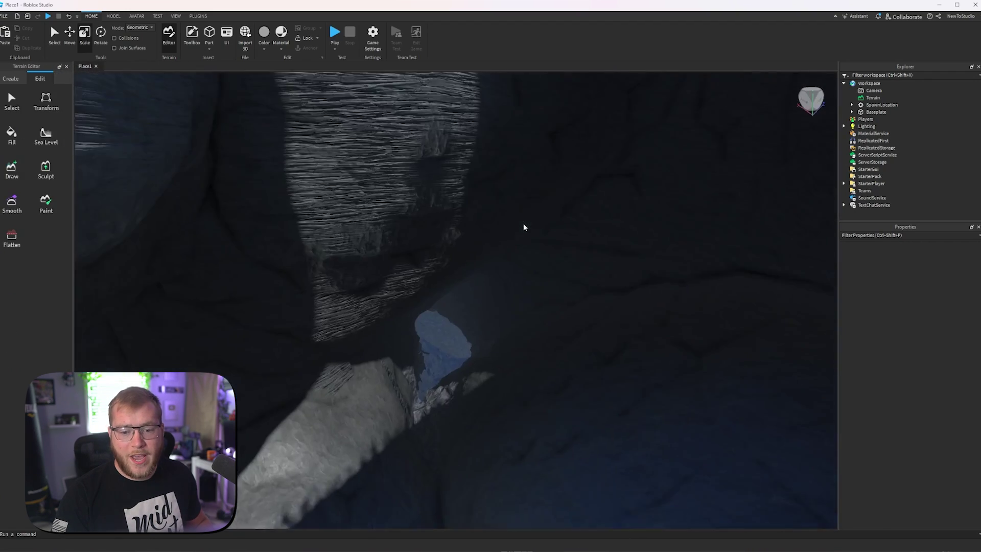
Fly through the generated terrain to examine its caves, lakes, plateaus and cliffs.
right_click_drag(524, 227, 523, 228)
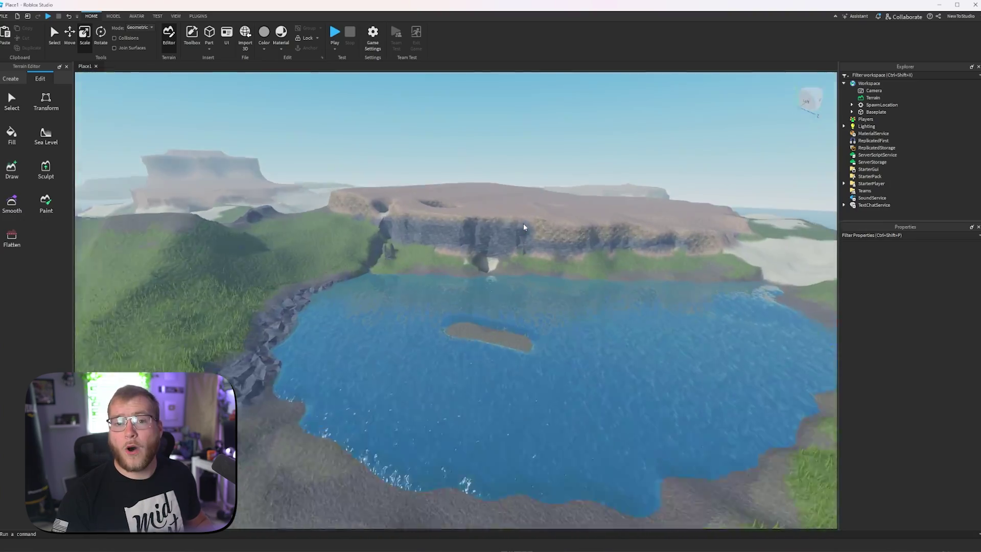
key("w")
right_click_drag(523, 228, 523, 228)
key("w")
key("w")
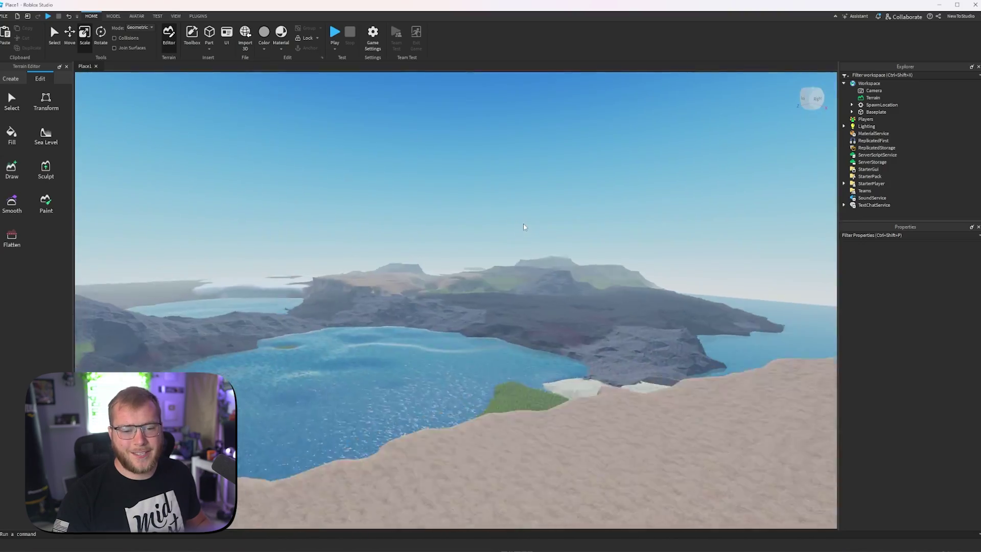
key("w")
right_click_drag(523, 227, 520, 237)
key("w")
key("w")
key("s")
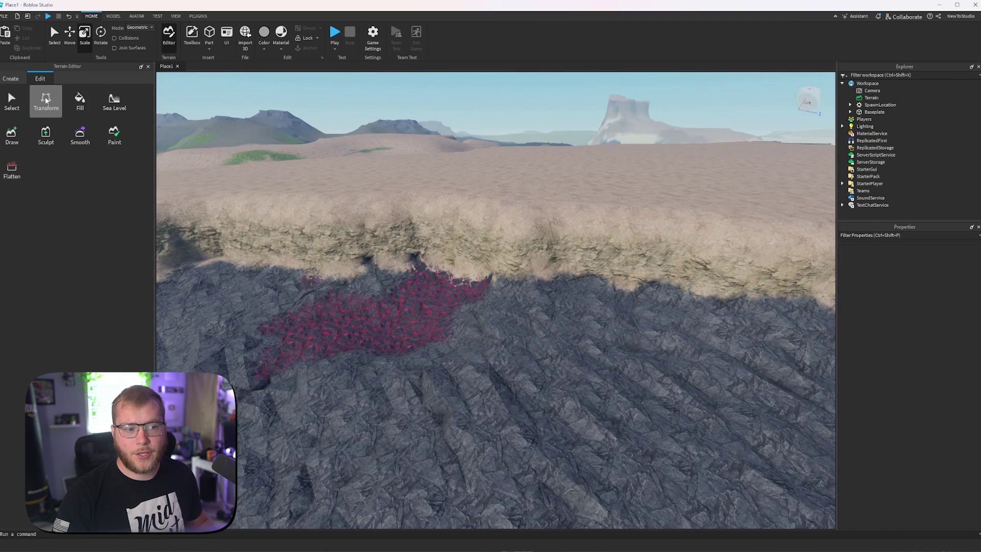
Rotate the whole terrain region around its vertical axis with the Transform tool.
left_click(46, 100)
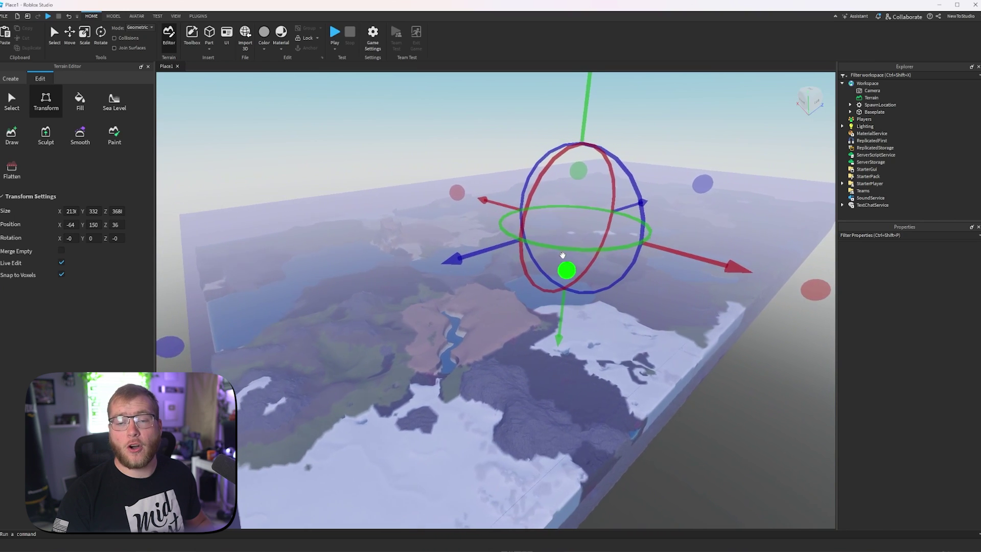
scroll(581, 251, "down", 1)
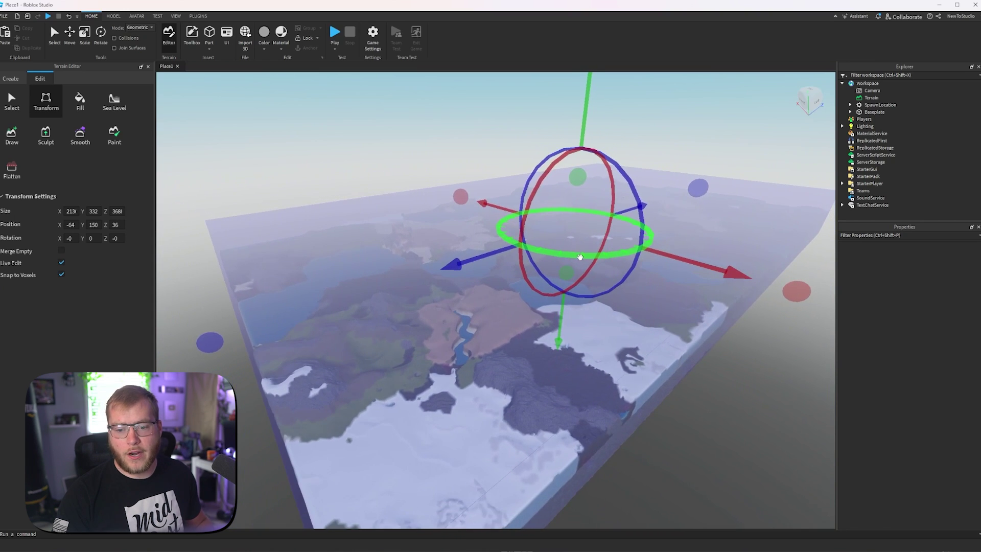
left_click_drag(580, 257, 502, 190)
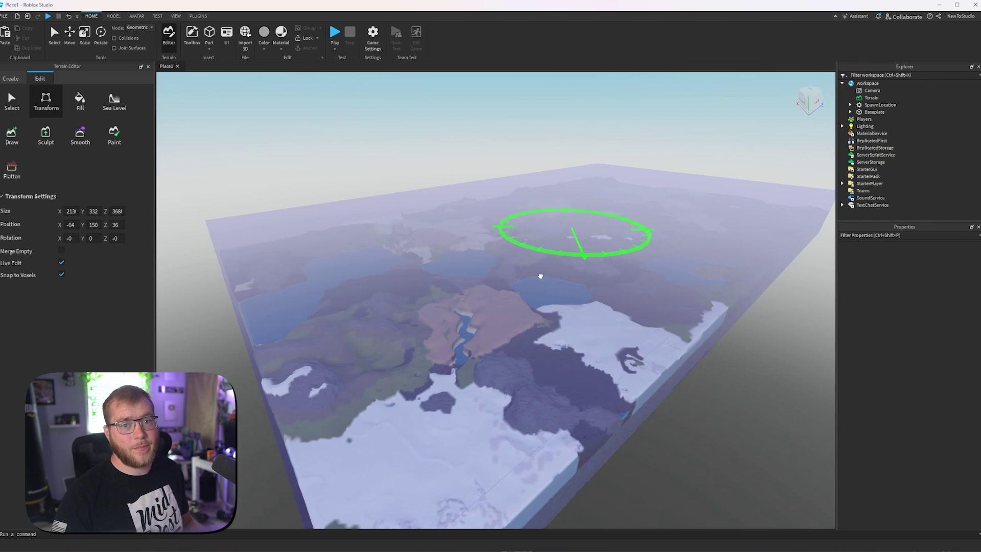
left_click_drag(521, 265, 557, 253)
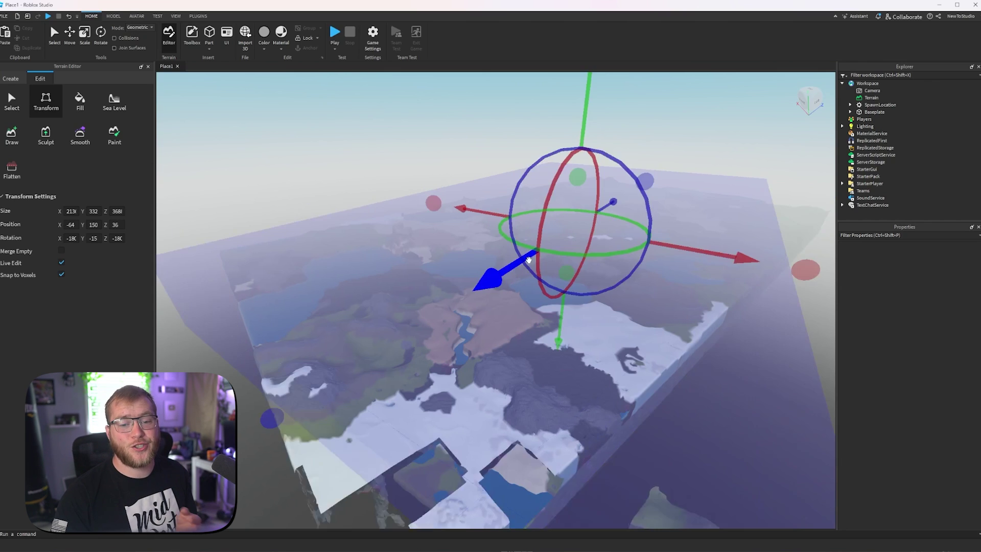
scroll(583, 276, "up", 5)
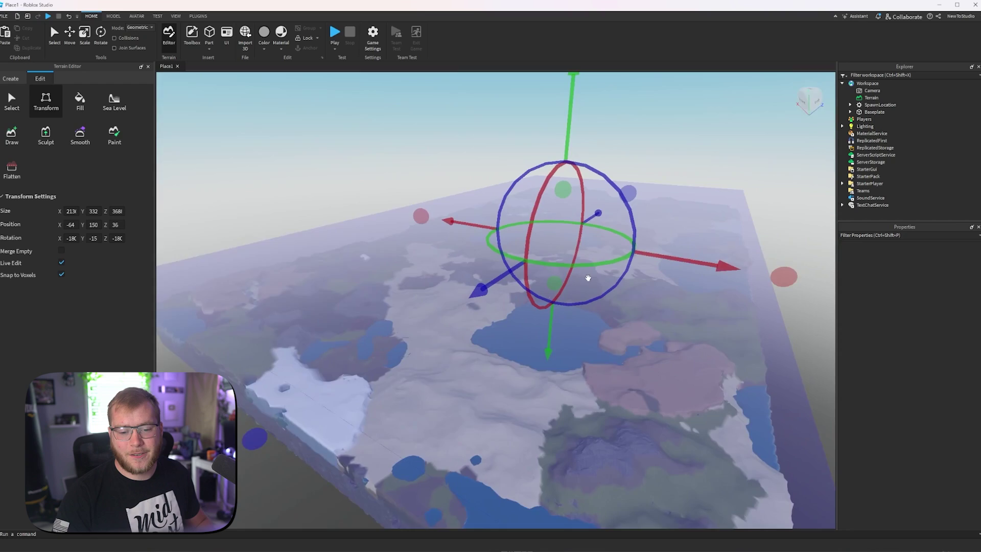
right_click_drag(575, 270, 575, 270)
Use the Select tool to reposition the selection region low over the terrain's edge, extending past it along X.
left_click(8, 91)
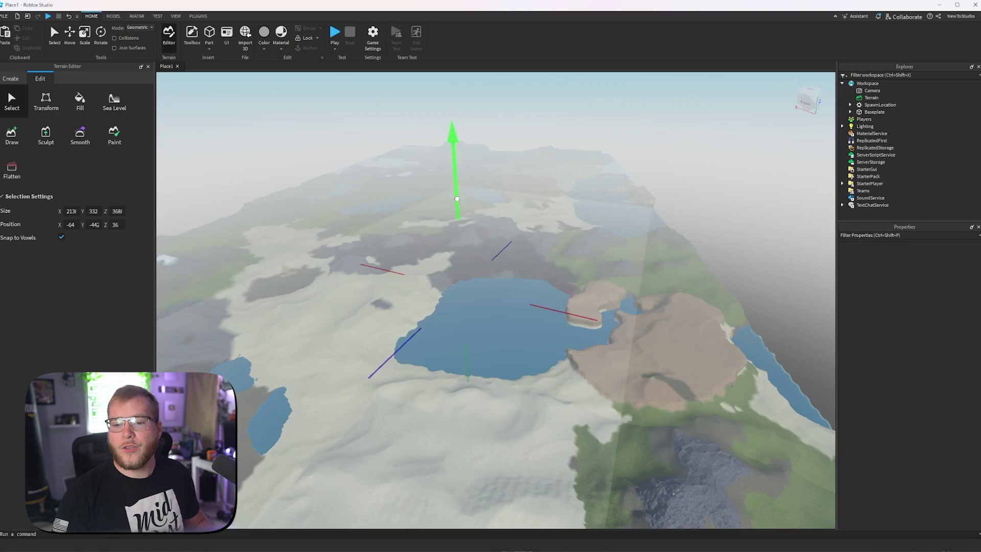
left_click_drag(457, 199, 449, 131)
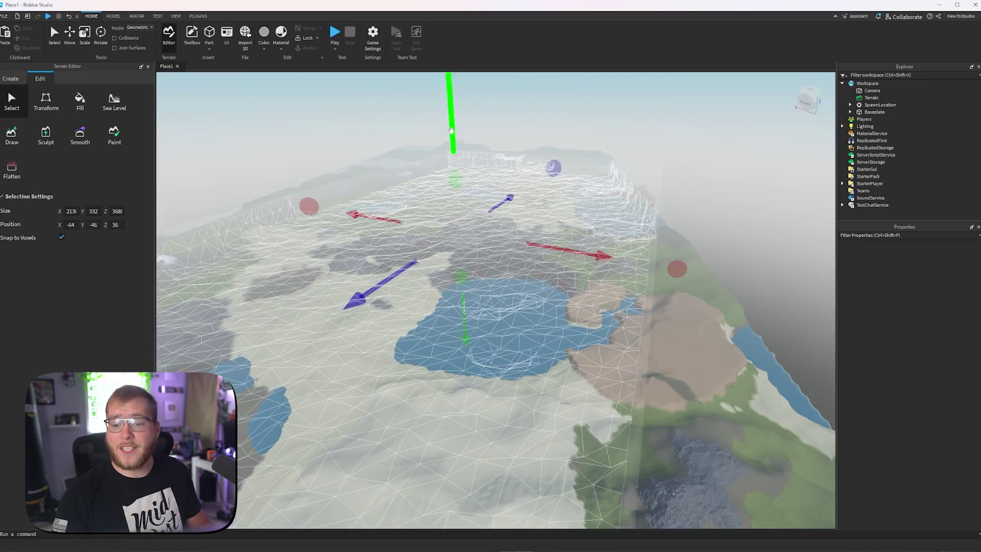
left_click_drag(587, 254, 715, 274)
right_click_drag(630, 254, 630, 253)
scroll(588, 256, "down", 1)
left_click_drag(569, 257, 713, 254)
left_click_drag(607, 170, 608, 188)
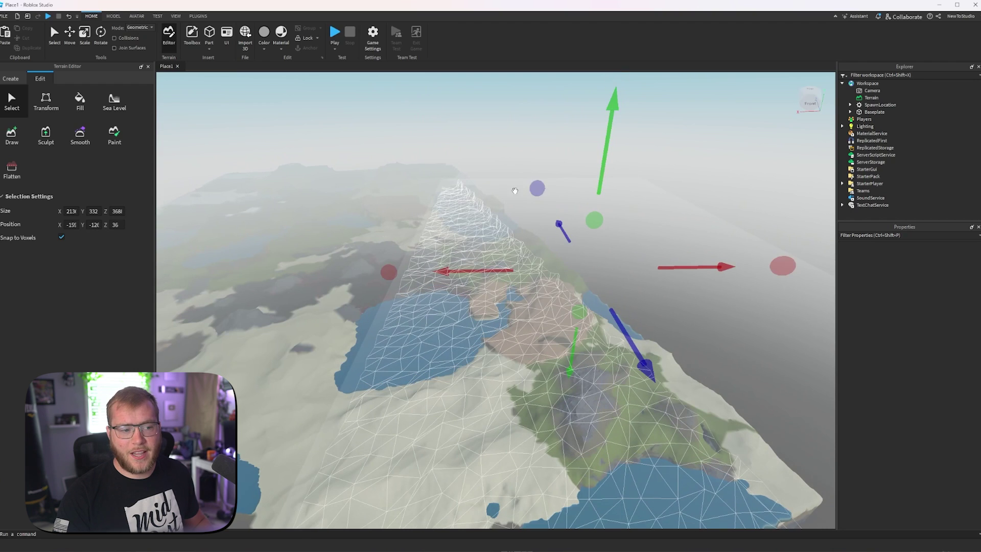
Fill the selected region beside the terrain with Water using the Fill mode.
left_click(81, 99)
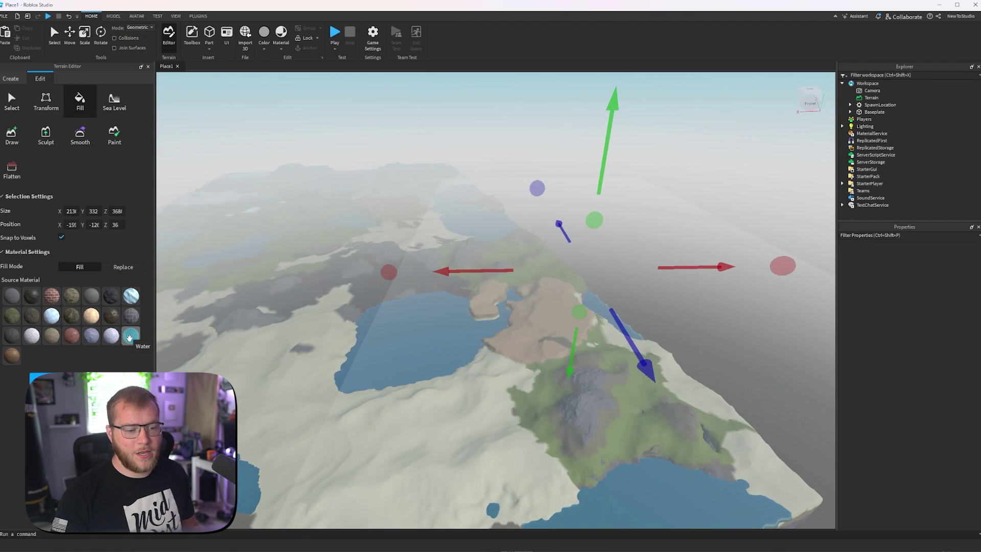
left_click(128, 345)
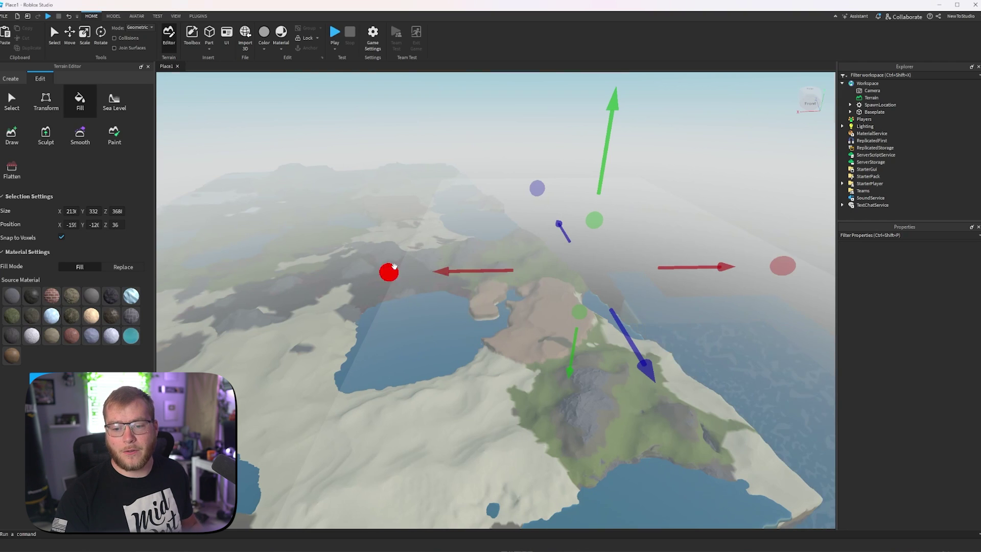
scroll(552, 293, "up", 2)
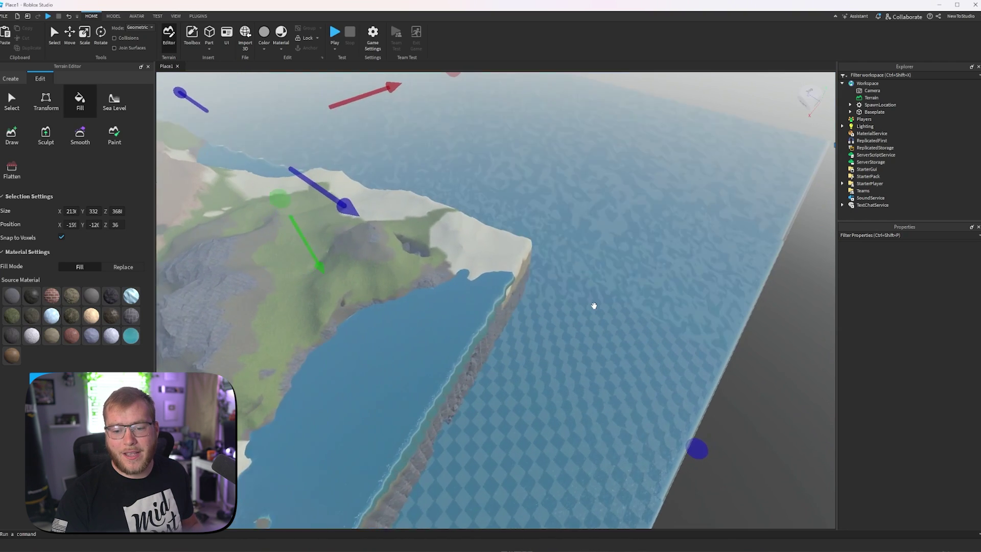
scroll(592, 307, "up", 2)
right_click_drag(594, 305, 592, 308)
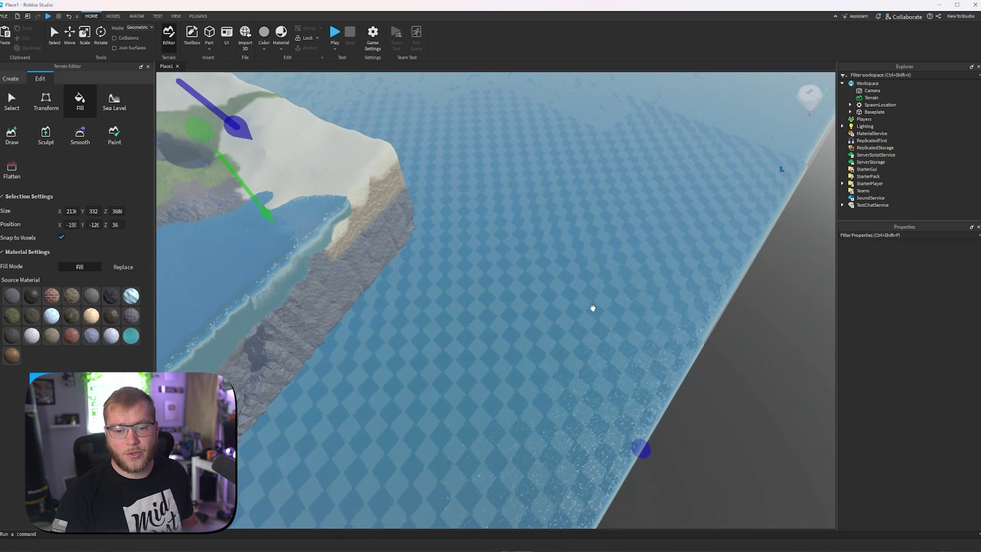
Fly across the terrain to examine the mountains, grassland and the small pond on the grassy hillside.
scroll(591, 309, "down", 2)
left_click(11, 101)
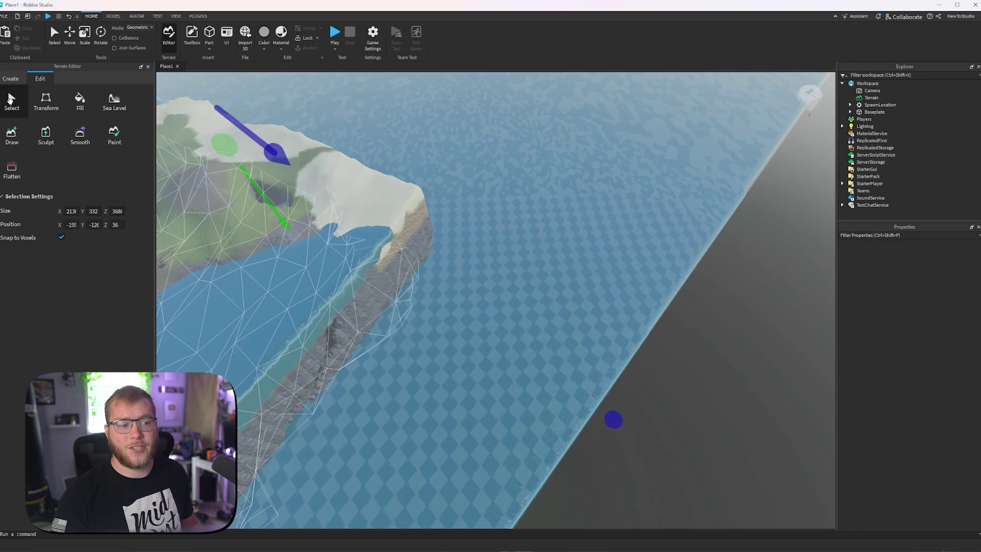
left_click(11, 101)
right_click_drag(436, 219, 434, 217)
key("w")
key("w")
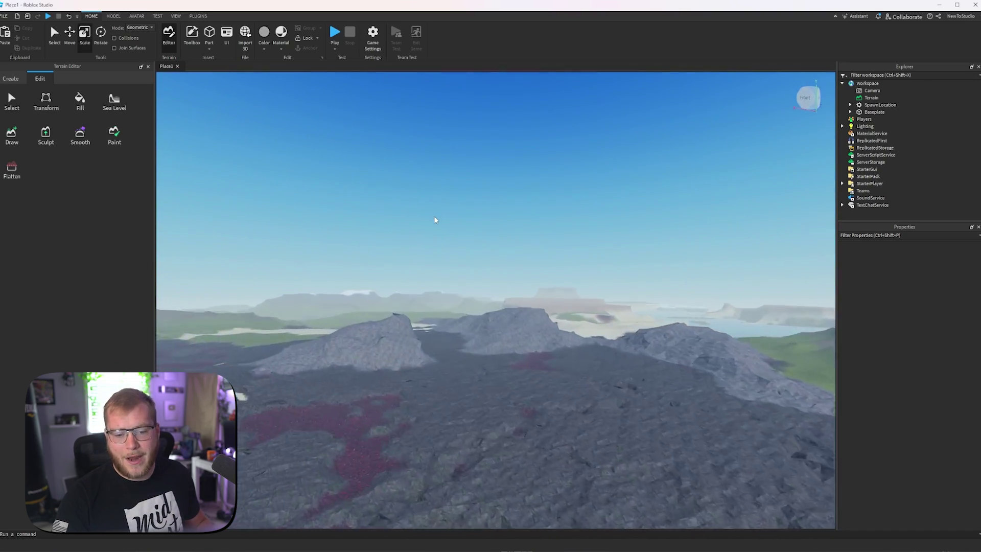
key("w")
key("a")
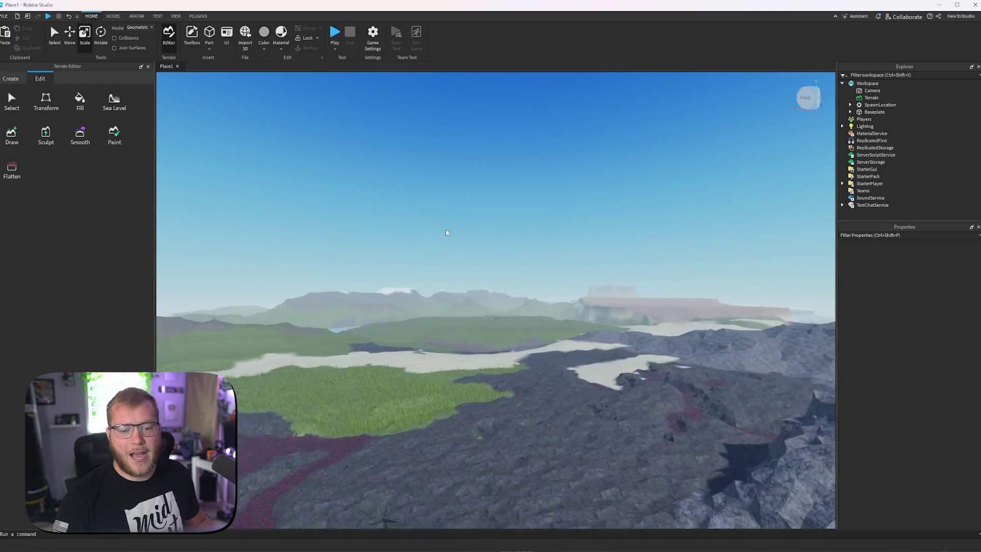
right_click_drag(446, 229, 450, 226)
key("w")
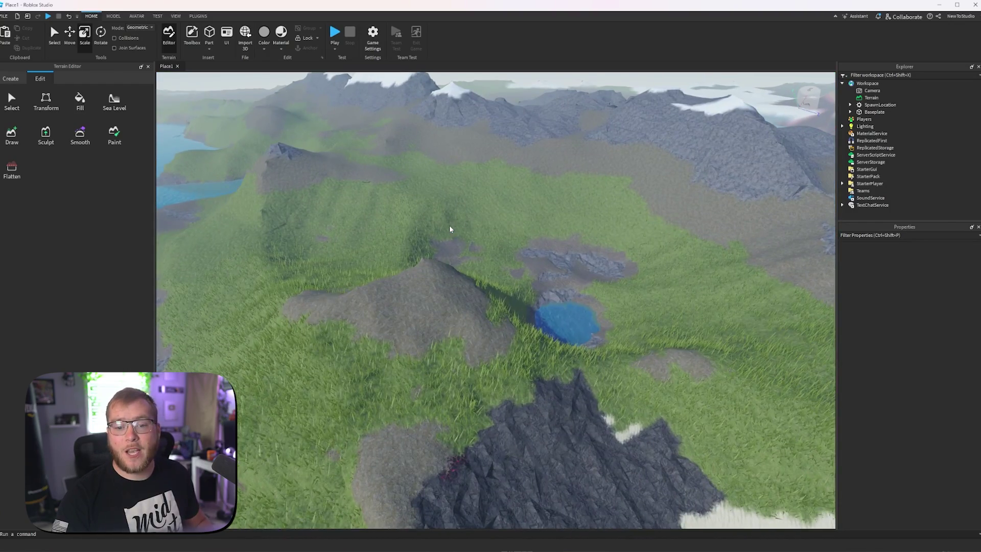
key("w")
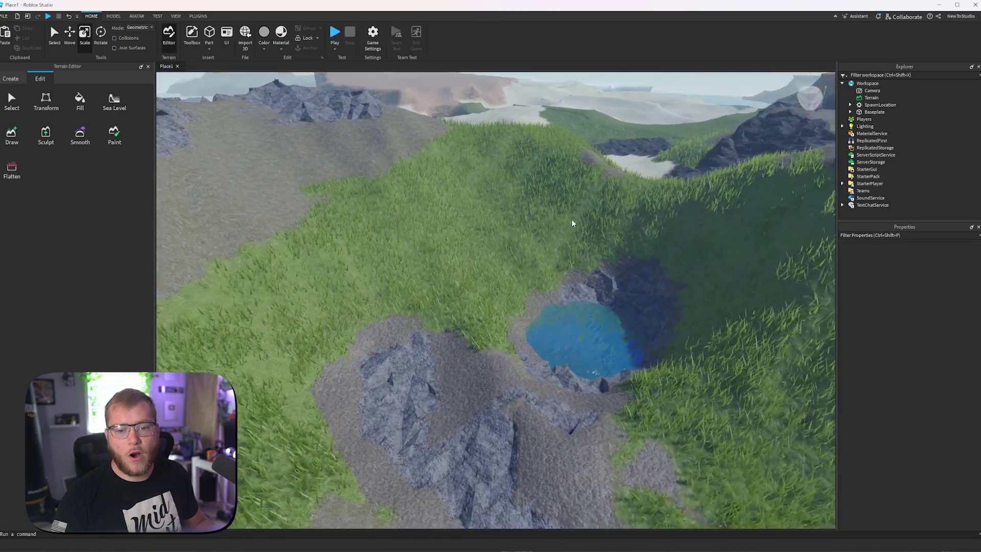
key("w")
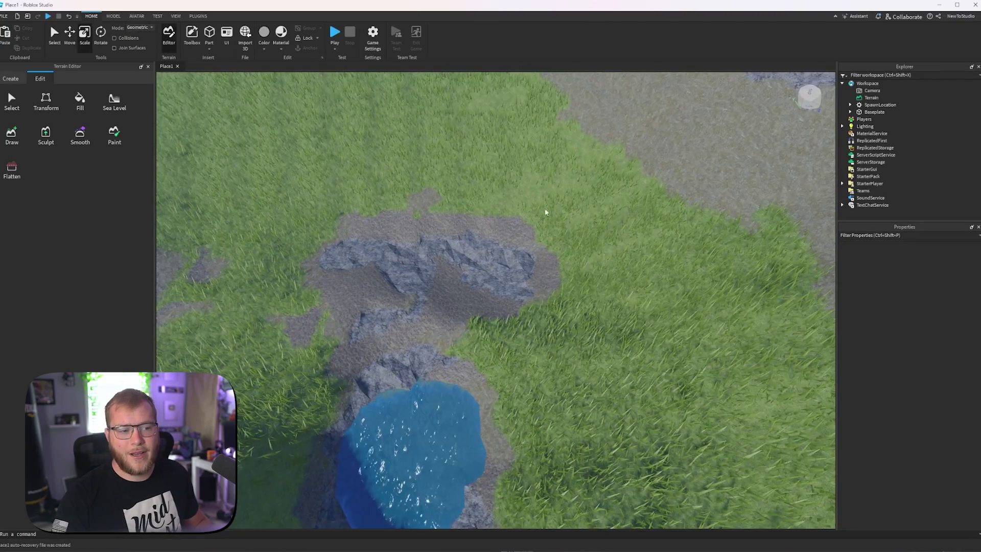
Try painting Water over the grassy ground around the small pond with the Paint tool.
left_click(114, 135)
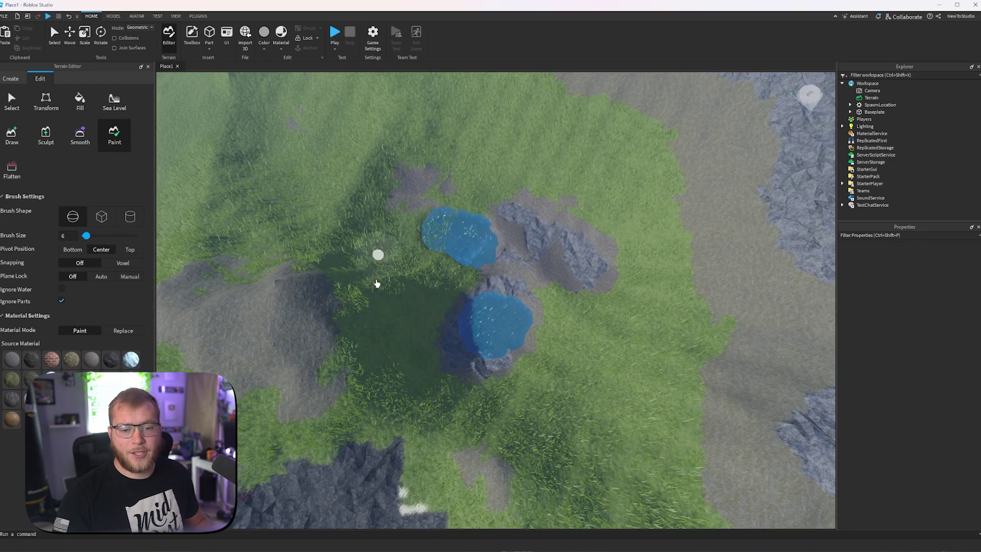
mouse_move(379, 252)
left_mouse_down()
mouse_move(440, 281)
mouse_move(408, 260)
mouse_move(386, 191)
mouse_move(486, 124)
mouse_move(587, 217)
mouse_move(553, 247)
mouse_move(439, 155)
mouse_move(394, 147)
left_mouse_up()
scroll(497, 228, "up", 3)
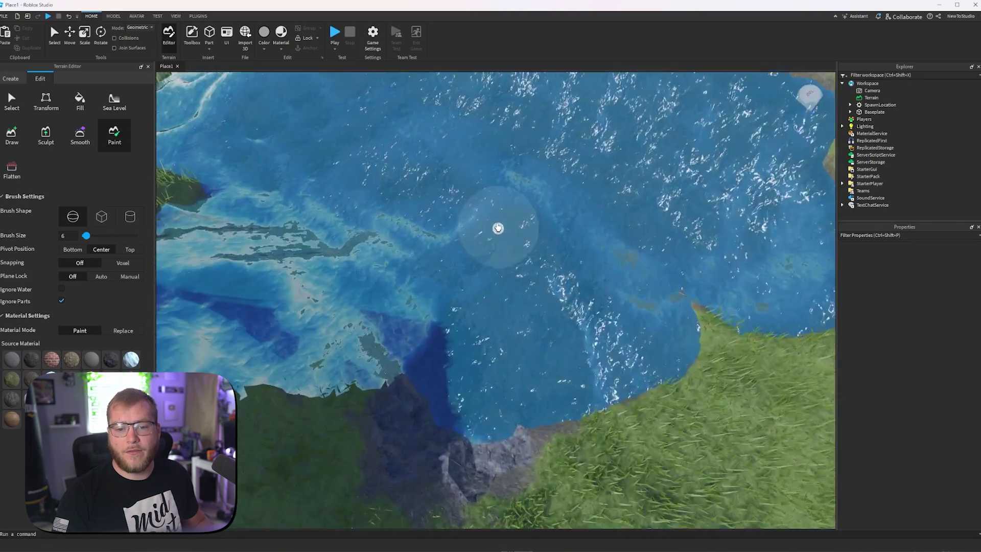
right_click_drag(497, 227, 220, 209)
key("ctrl+z")
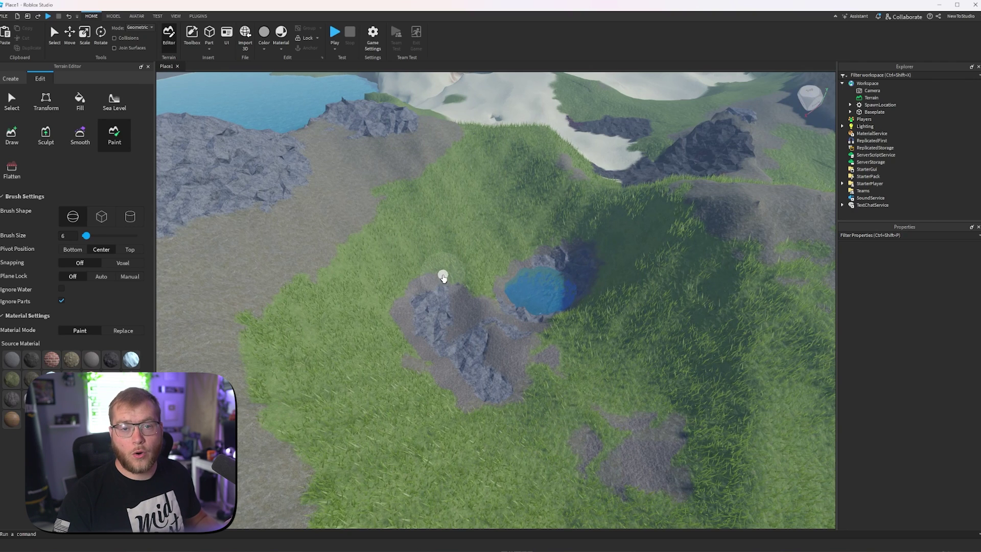
Carve away the grassy slope beside the small pond using the Sculpt tool in Subtract mode with a cube brush.
left_click(45, 135)
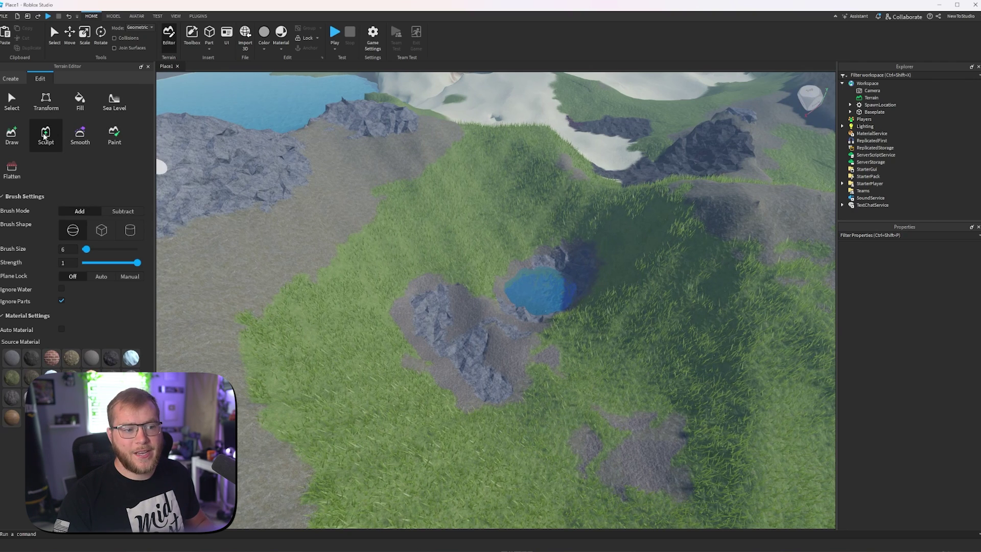
left_click(102, 230)
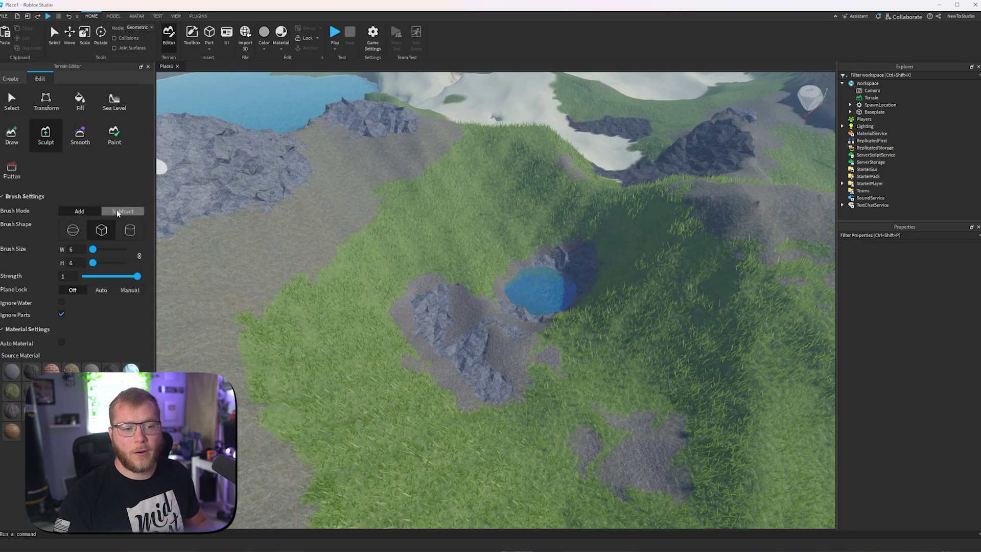
left_click(117, 213)
mouse_move(466, 278)
left_mouse_down()
mouse_move(477, 245)
mouse_move(253, 321)
mouse_move(344, 281)
mouse_move(283, 312)
mouse_move(484, 240)
mouse_move(444, 247)
mouse_move(381, 329)
mouse_move(422, 318)
left_mouse_up()
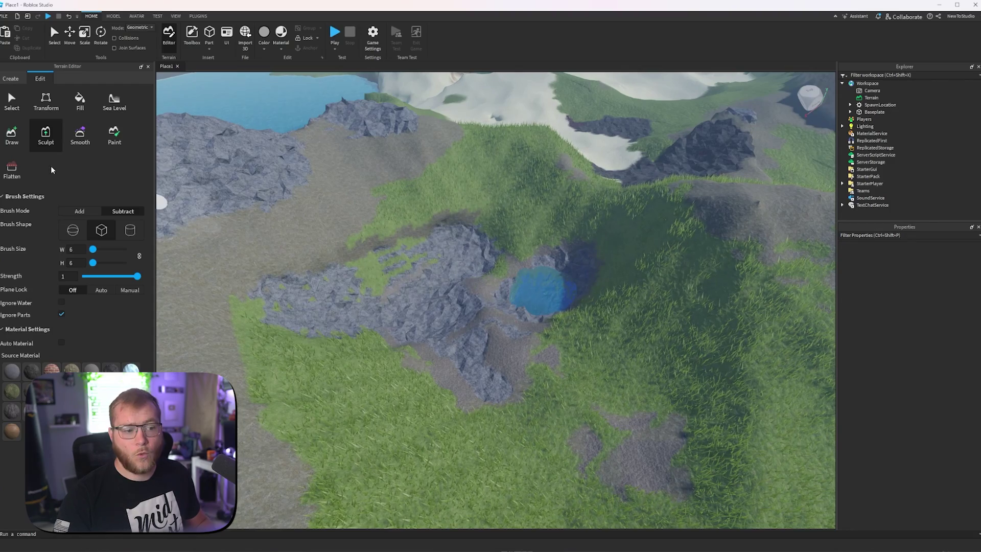
Level the carved ground around the pond into a wide basin using the Flatten tool with a sphere brush of size 9.
left_click(8, 170)
right_click_drag(406, 302, 414, 307)
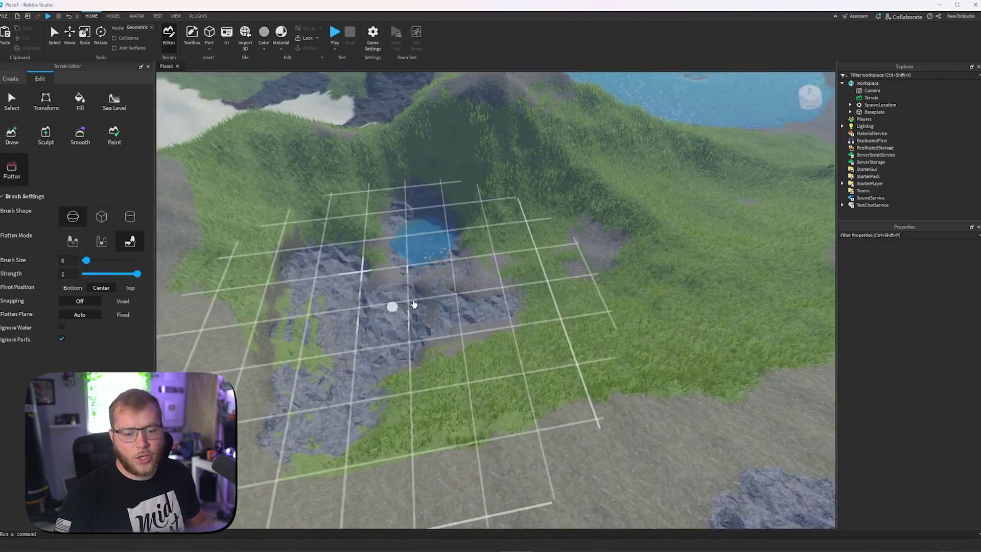
scroll(235, 303, "up", 1)
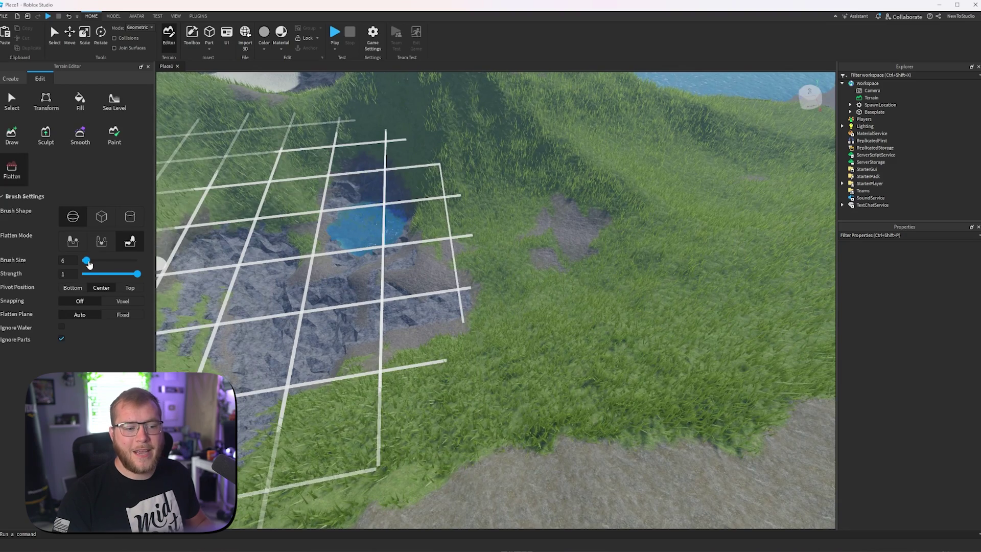
left_click_drag(86, 261, 90, 265)
scroll(409, 272, "down", 3)
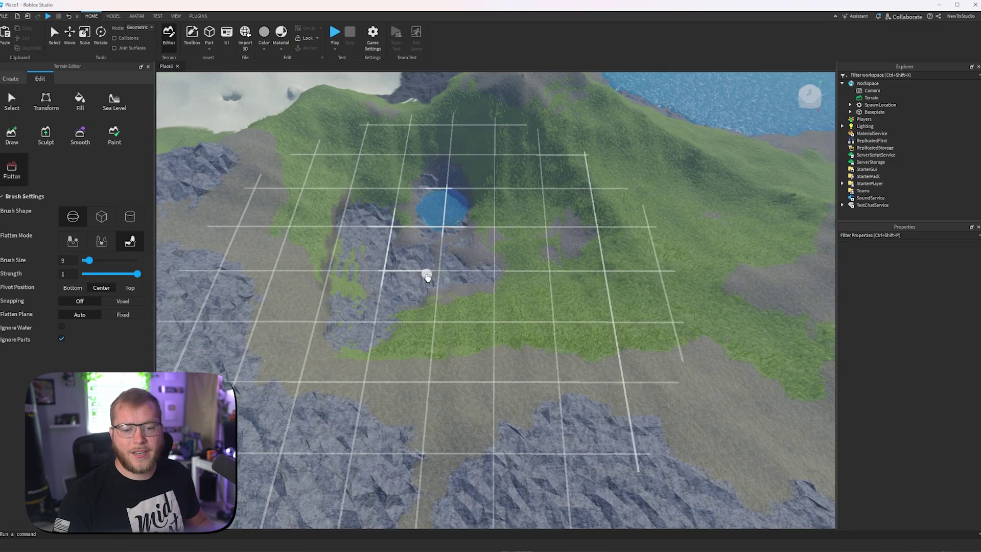
left_click_drag(437, 267, 380, 224)
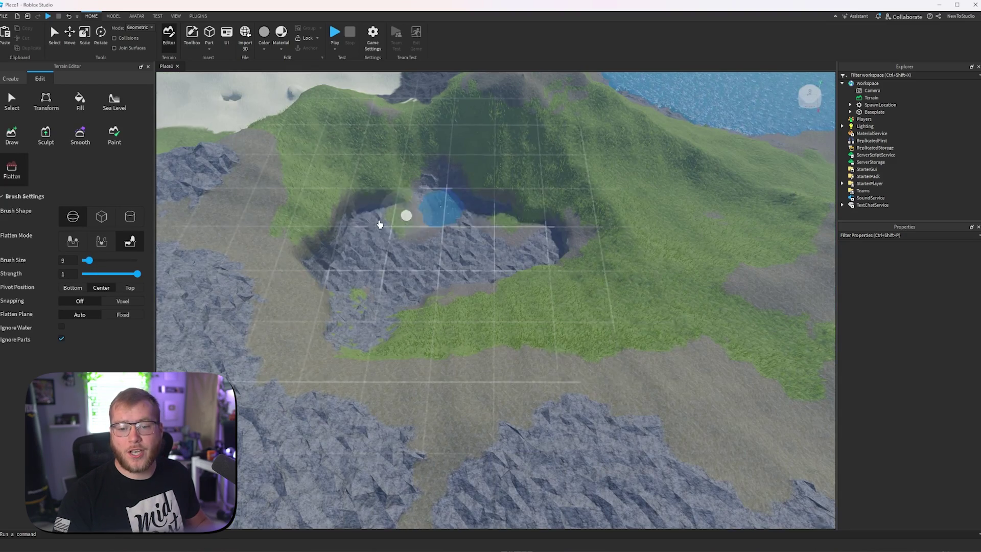
left_click_drag(378, 191, 326, 247)
Fill the flattened basin with Water using the Draw tool, with plane lock set to Auto and a brush size of 13.
left_click(113, 140)
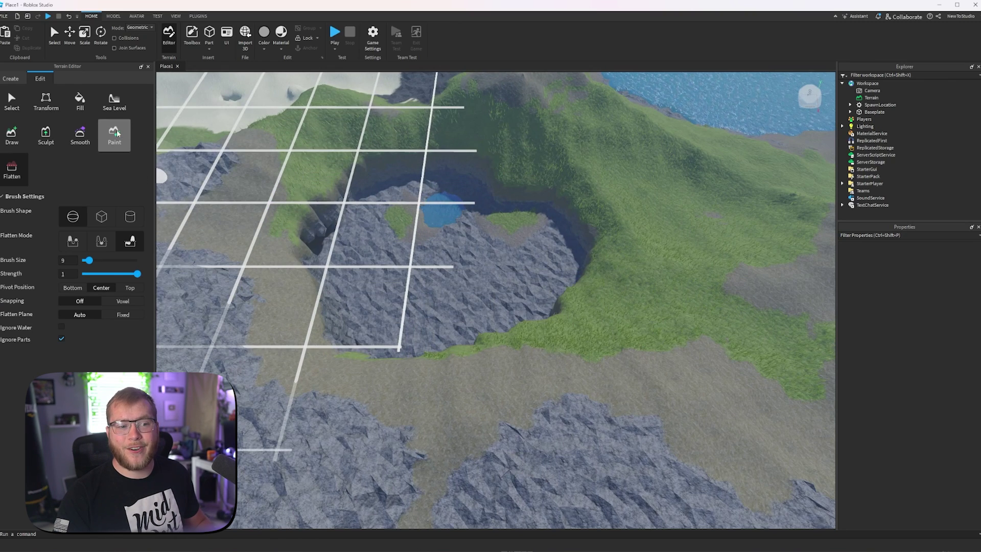
left_click(13, 137)
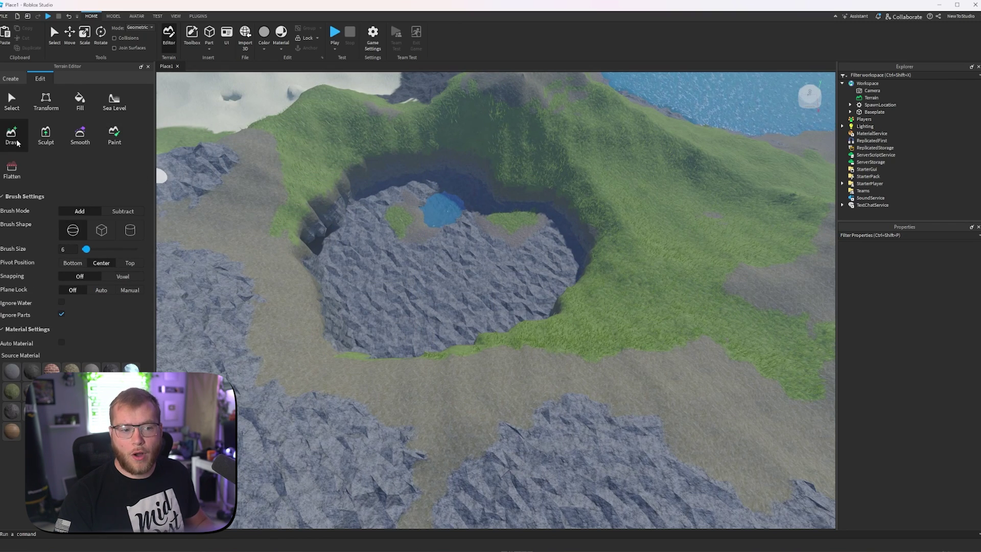
scroll(467, 246, "up", 6)
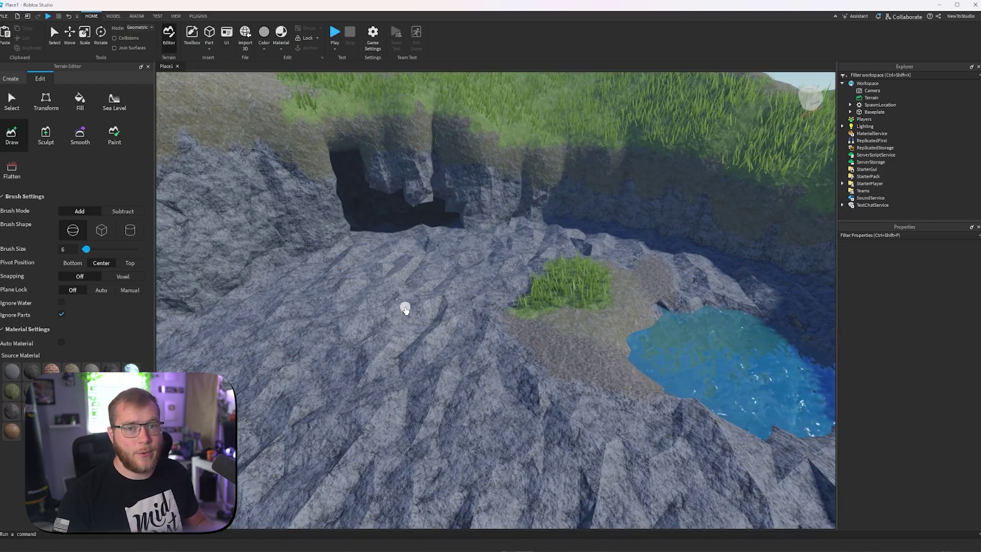
right_click_drag(406, 310, 138, 301)
scroll(425, 309, "down", 3)
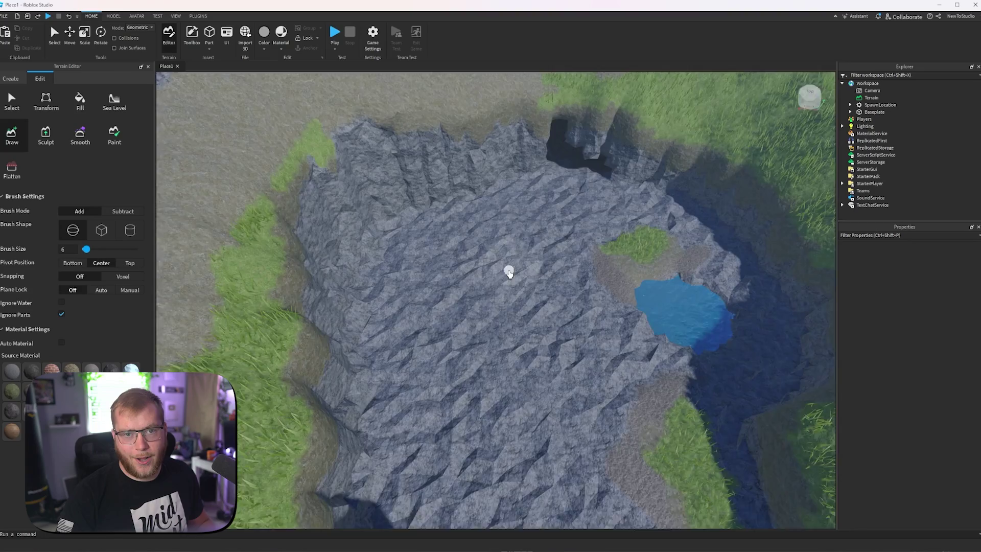
right_click_drag(509, 273, 504, 274)
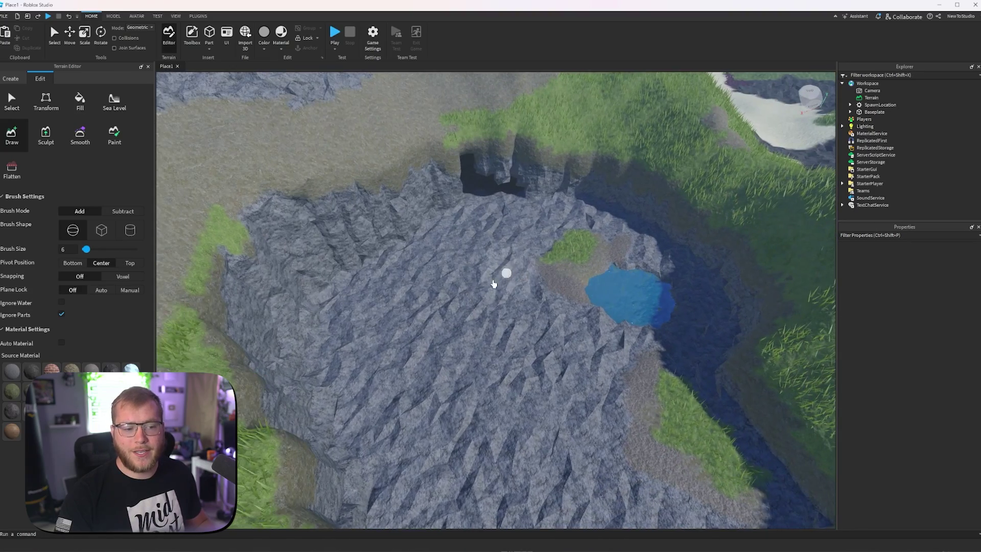
left_click(100, 291)
right_click_drag(521, 322, 503, 258)
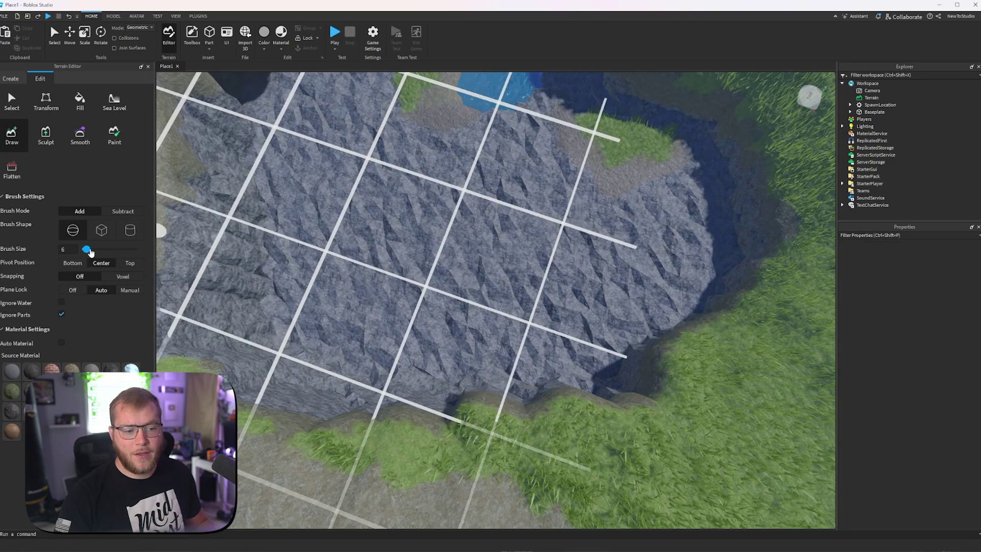
left_click_drag(91, 253, 94, 249)
scroll(578, 201, "down", 4)
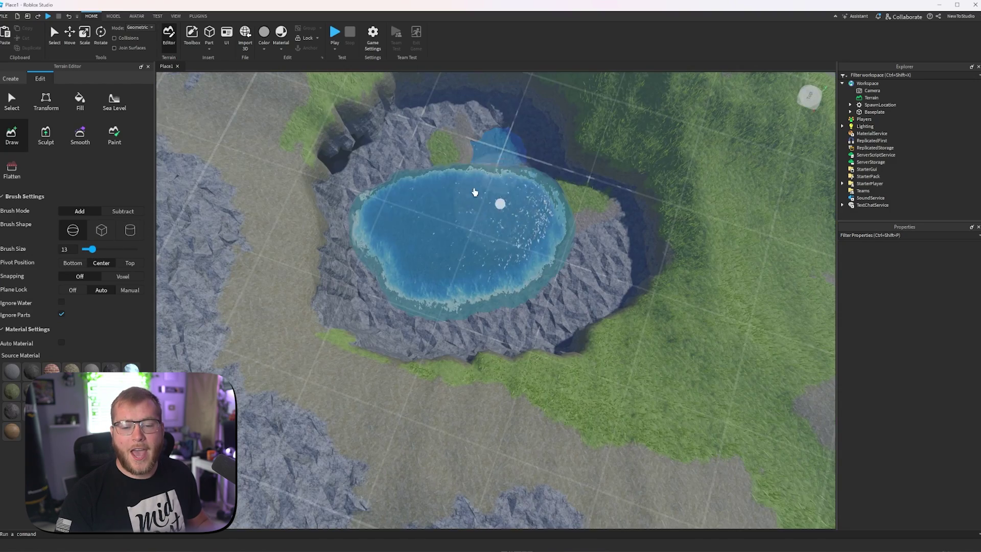
left_click_drag(392, 162, 351, 148)
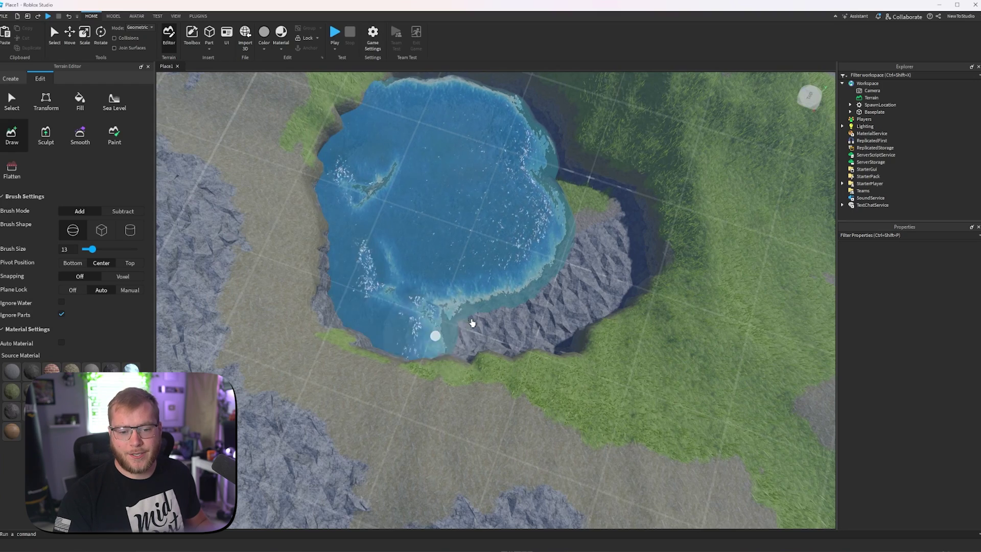
mouse_move(472, 323)
left_mouse_down()
mouse_move(614, 316)
mouse_move(624, 267)
mouse_move(605, 193)
mouse_move(493, 116)
mouse_move(382, 127)
mouse_move(365, 254)
mouse_move(586, 256)
left_mouse_up()
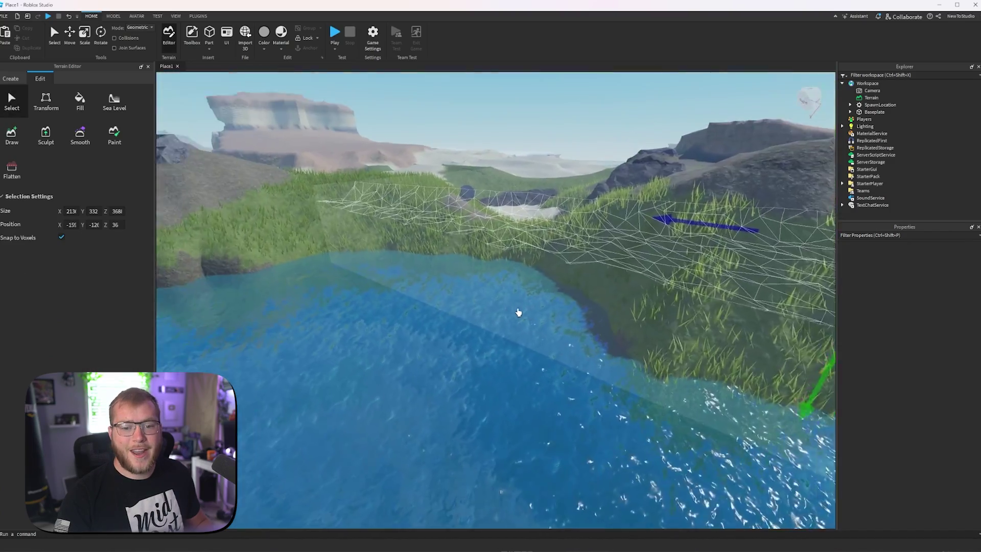
Paint rippled glacier ice along the lake shore and as an island in the water, with plane lock off.
right_click_drag(519, 311, 459, 292)
left_click(114, 134)
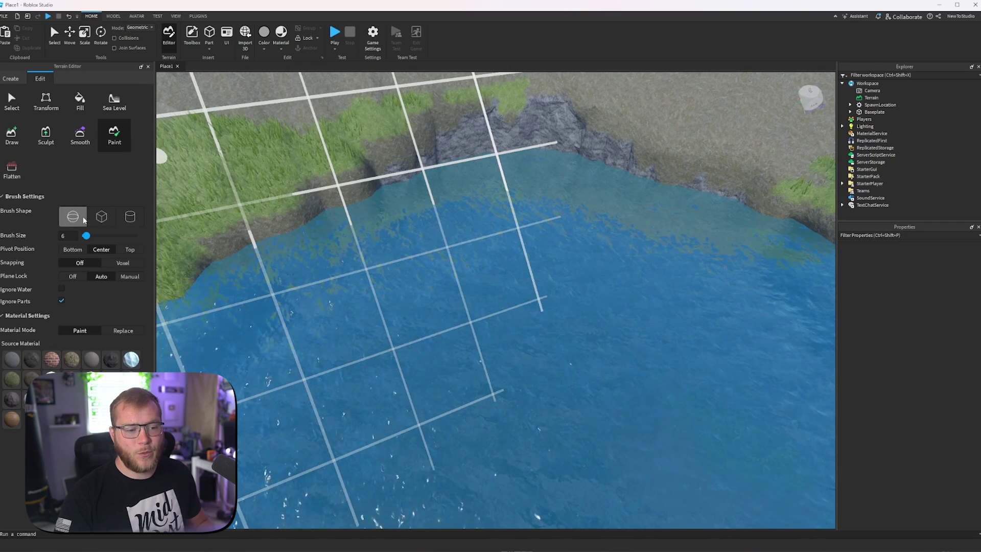
left_click(71, 277)
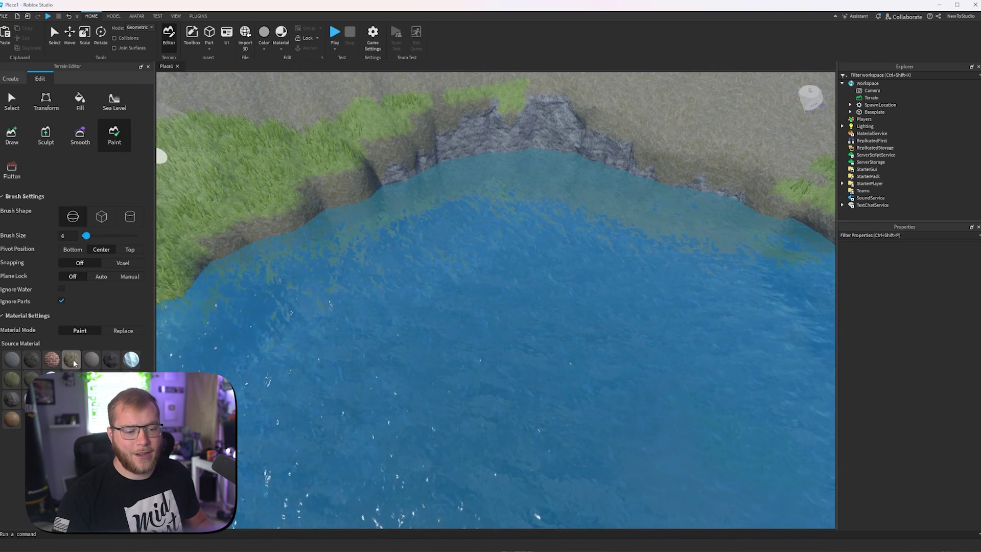
left_click(131, 360)
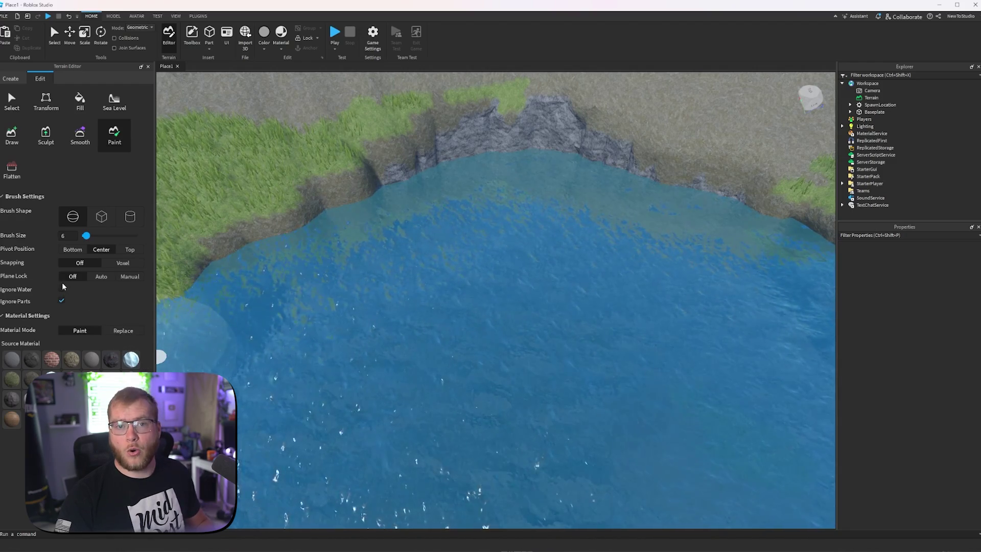
right_click_drag(348, 254, 349, 254)
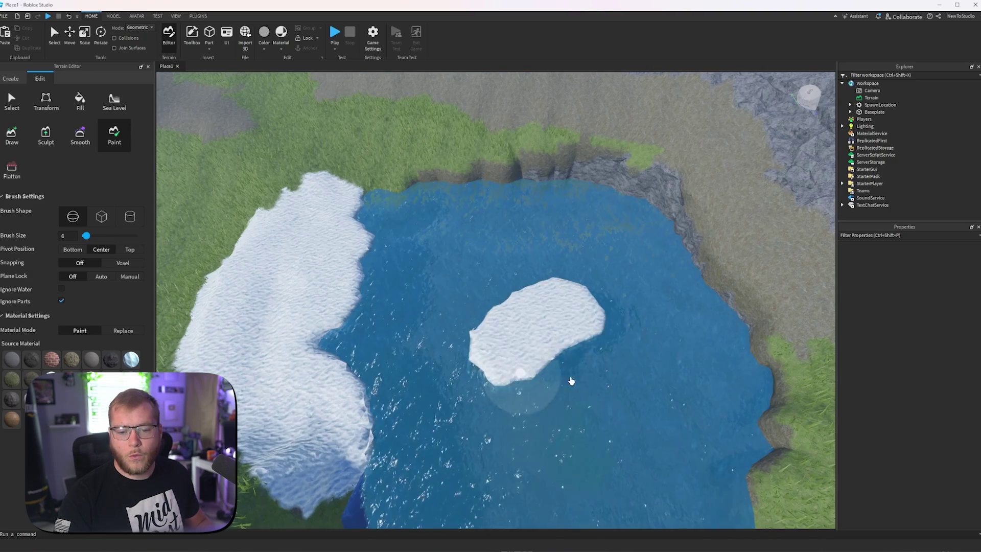
Paint smoother ice to bridge the shore patch to the island and to extend the frozen bank's outer edge.
scroll(572, 320, "up", 2)
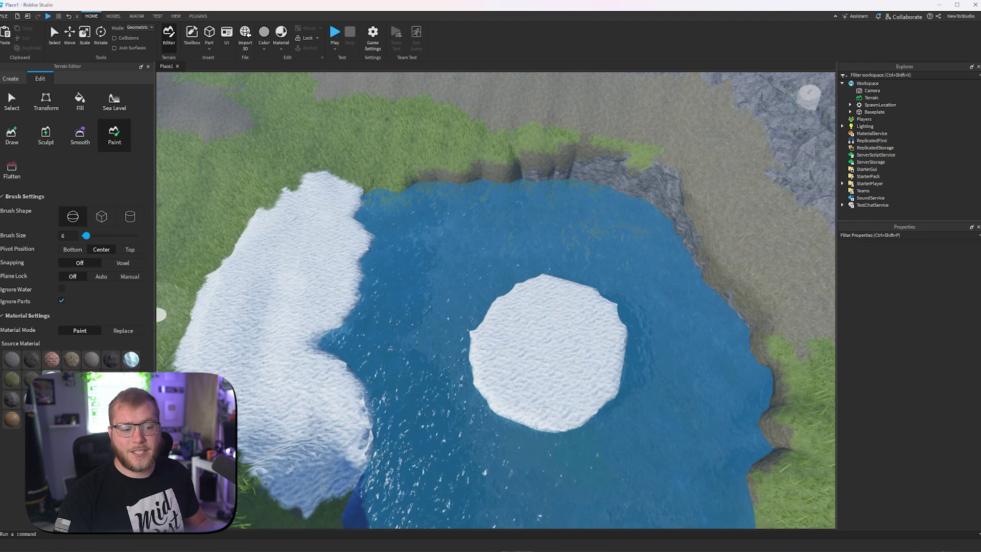
left_click_drag(357, 329, 483, 314)
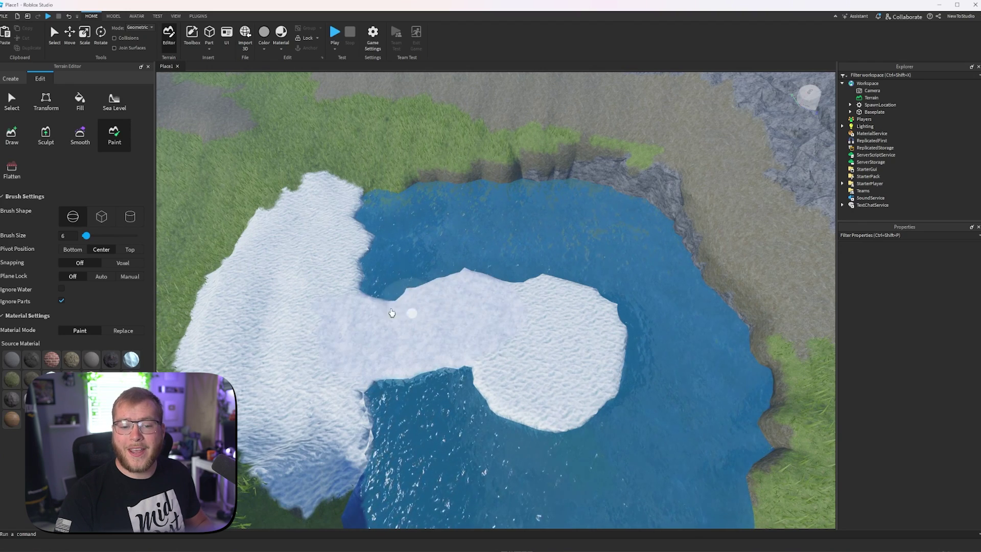
mouse_move(360, 178)
left_mouse_down()
mouse_move(342, 176)
mouse_move(257, 218)
mouse_move(217, 299)
mouse_move(194, 316)
left_mouse_up()
mouse_move(346, 252)
left_mouse_down()
mouse_move(397, 168)
mouse_move(437, 178)
left_mouse_up()
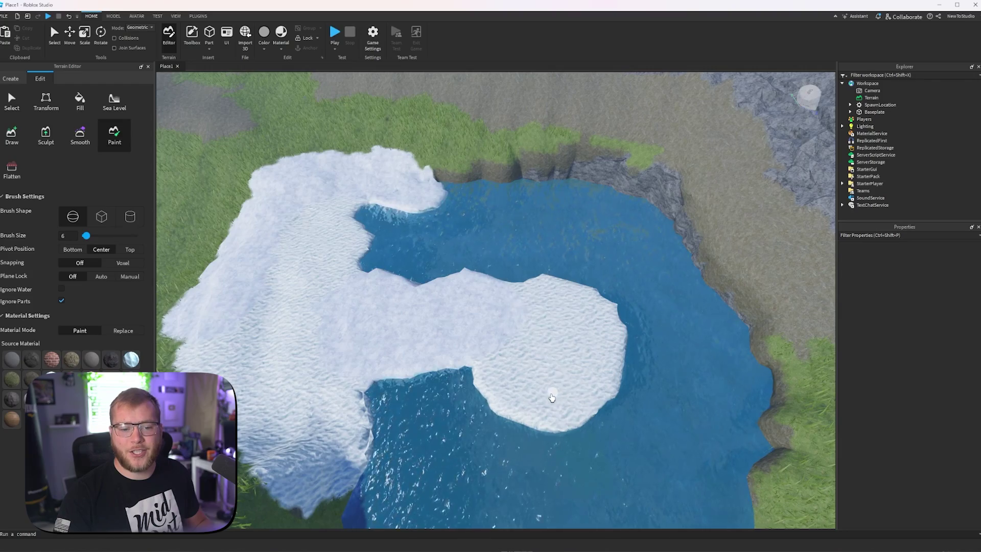
Paint bright white snow around the outer edge of the frozen bank and at the far end of the island.
key("a")
right_click_drag(414, 368, 610, 280)
mouse_move(603, 252)
left_mouse_down()
mouse_move(554, 182)
mouse_move(486, 191)
mouse_move(310, 318)
left_mouse_up()
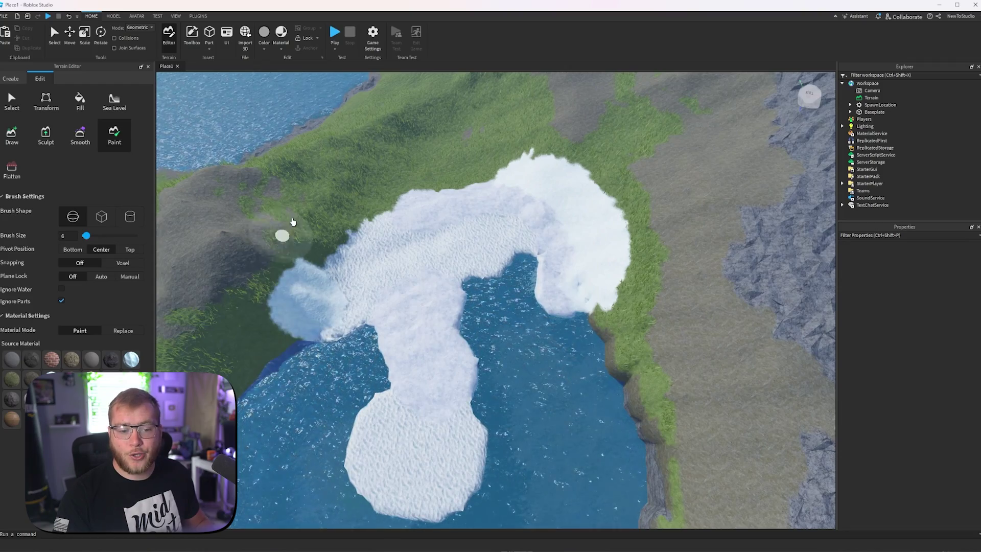
right_click_drag(436, 403, 438, 364)
key("w")
key("w")
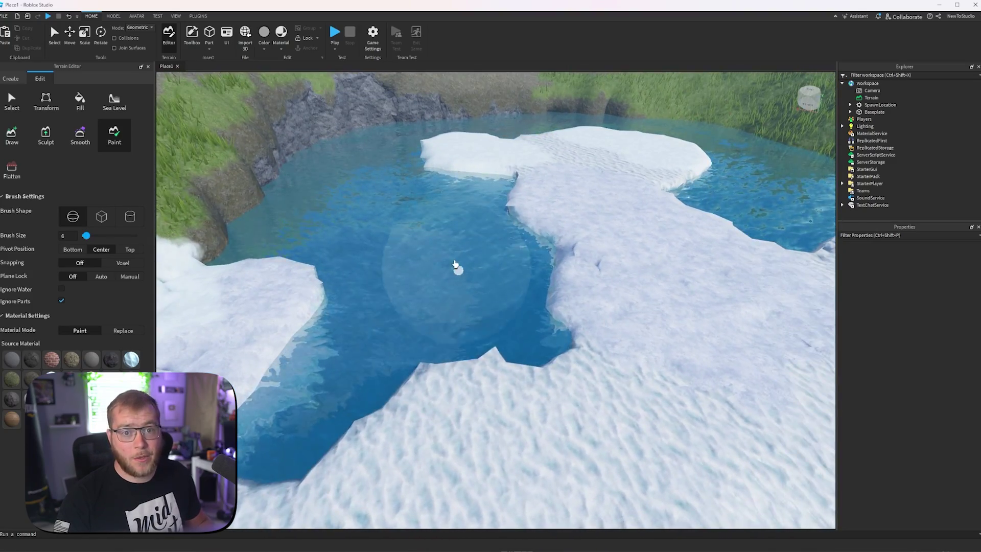
Add small dark rocks on the frozen bank using the Draw tool in Add mode with a brush size of 2.
key("s")
right_click_drag(455, 264, 454, 354)
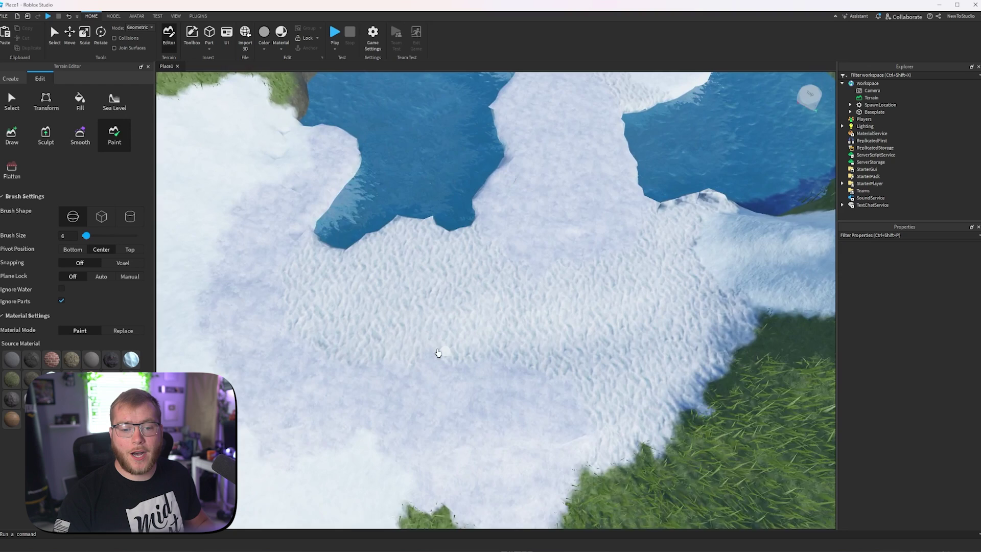
left_click(11, 135)
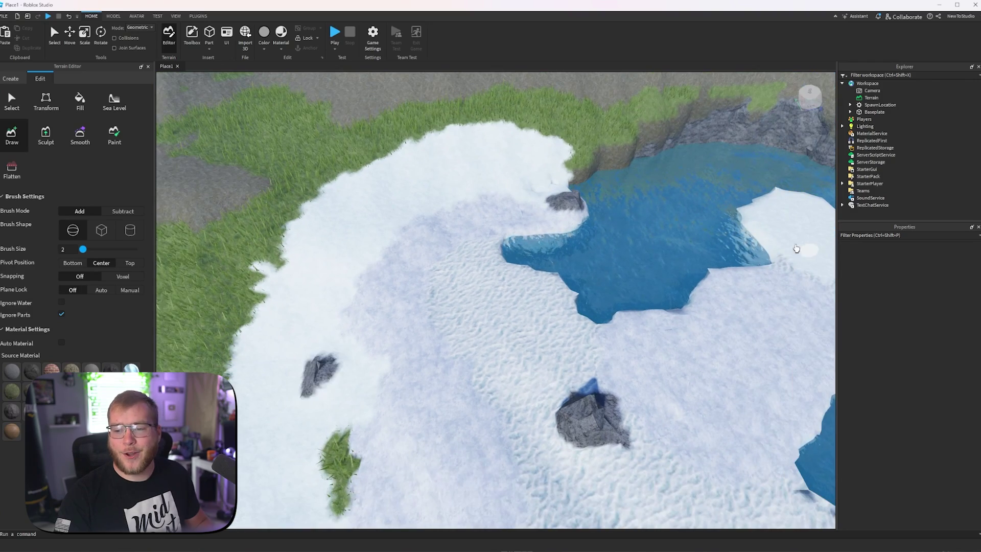
Fly out over the whole terrain to review the new frozen lake and the surrounding biomes.
right_click_drag(715, 277, 729, 272)
scroll(346, 279, "down", 10)
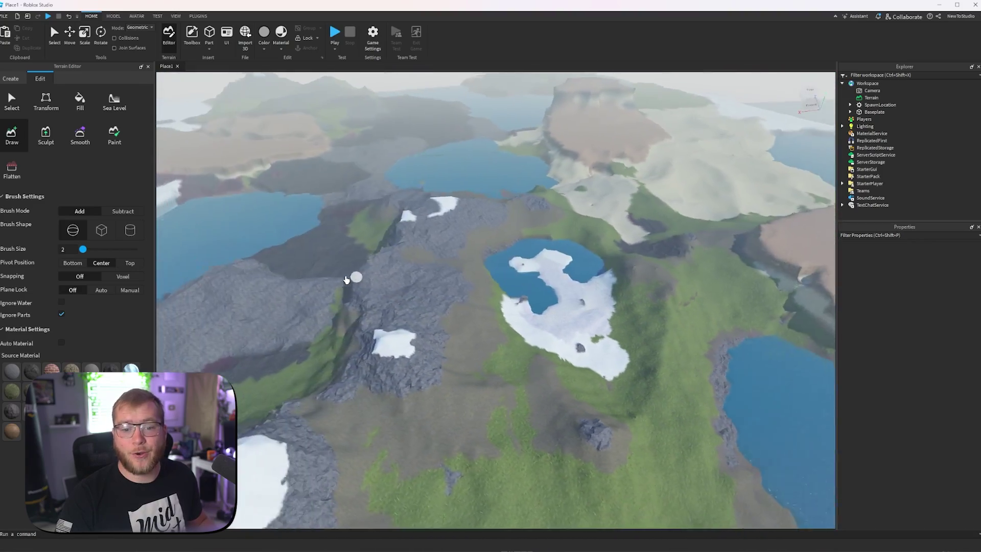
right_click_drag(346, 278, 344, 276)
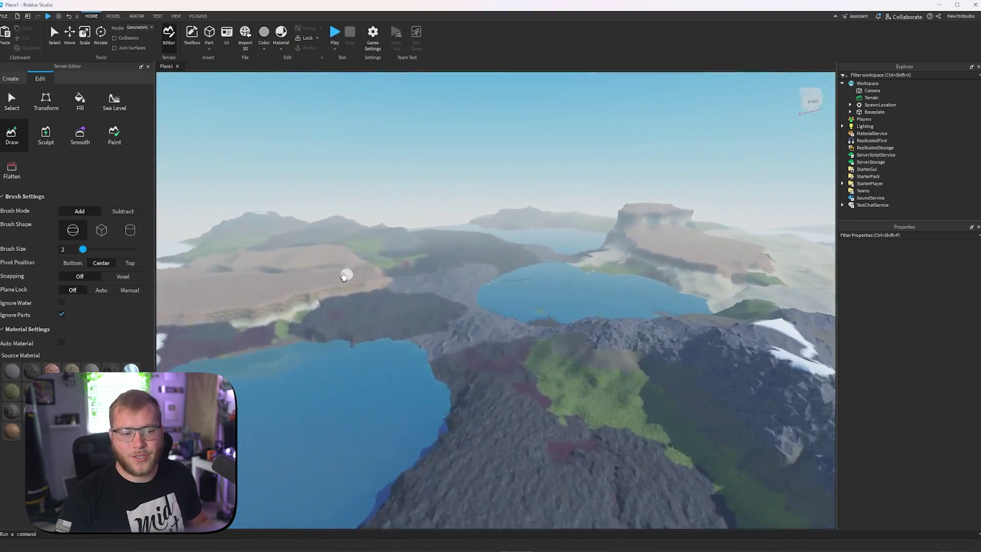
right_click_drag(517, 302, 538, 299)
scroll(524, 297, "down", 5)
scroll(538, 299, "down", 5)
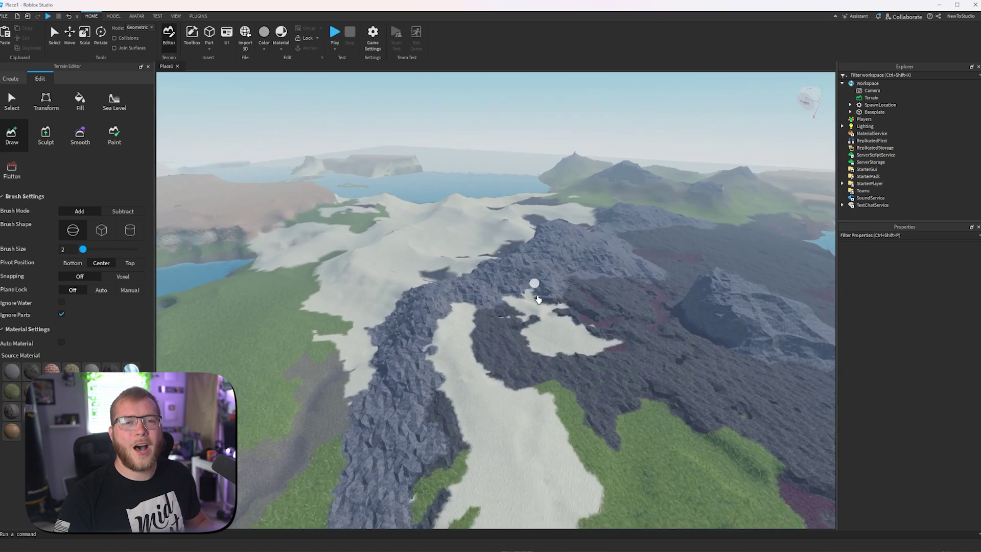